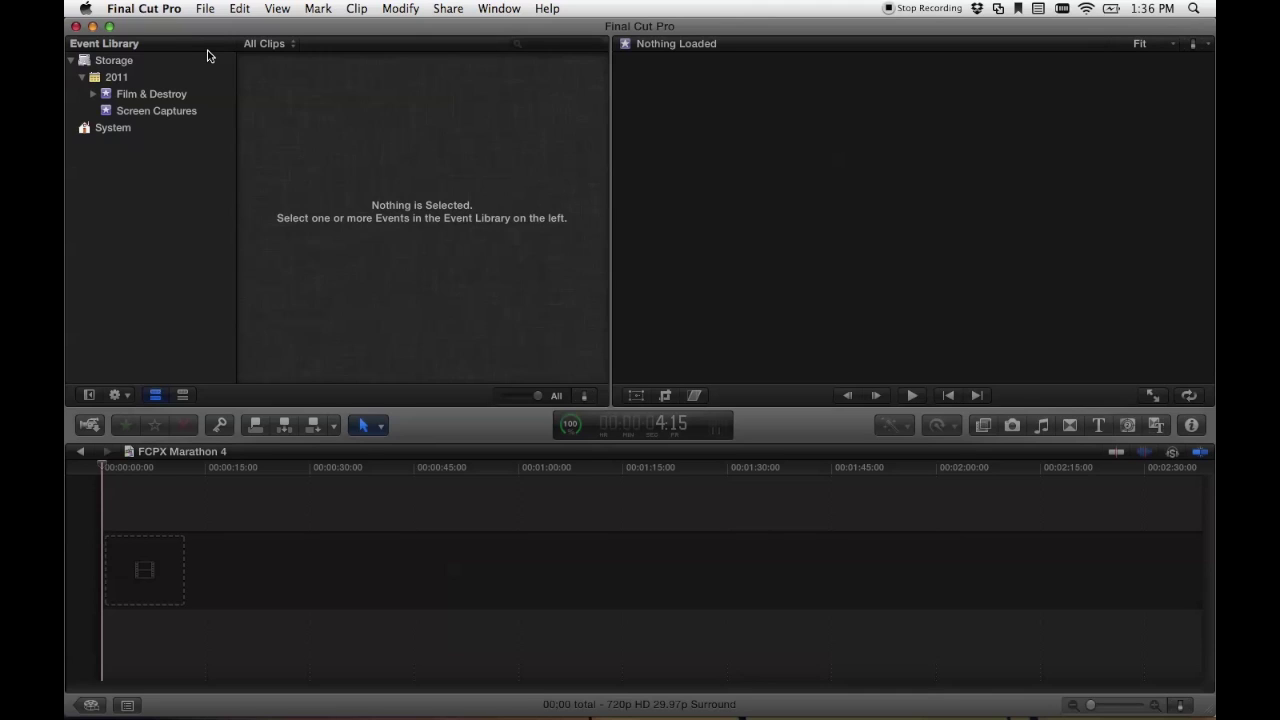
- Start an import and select MVI_8394.MOV in EOS_DIGITAL > DCIM > 100CANON
left_click(201, 8)
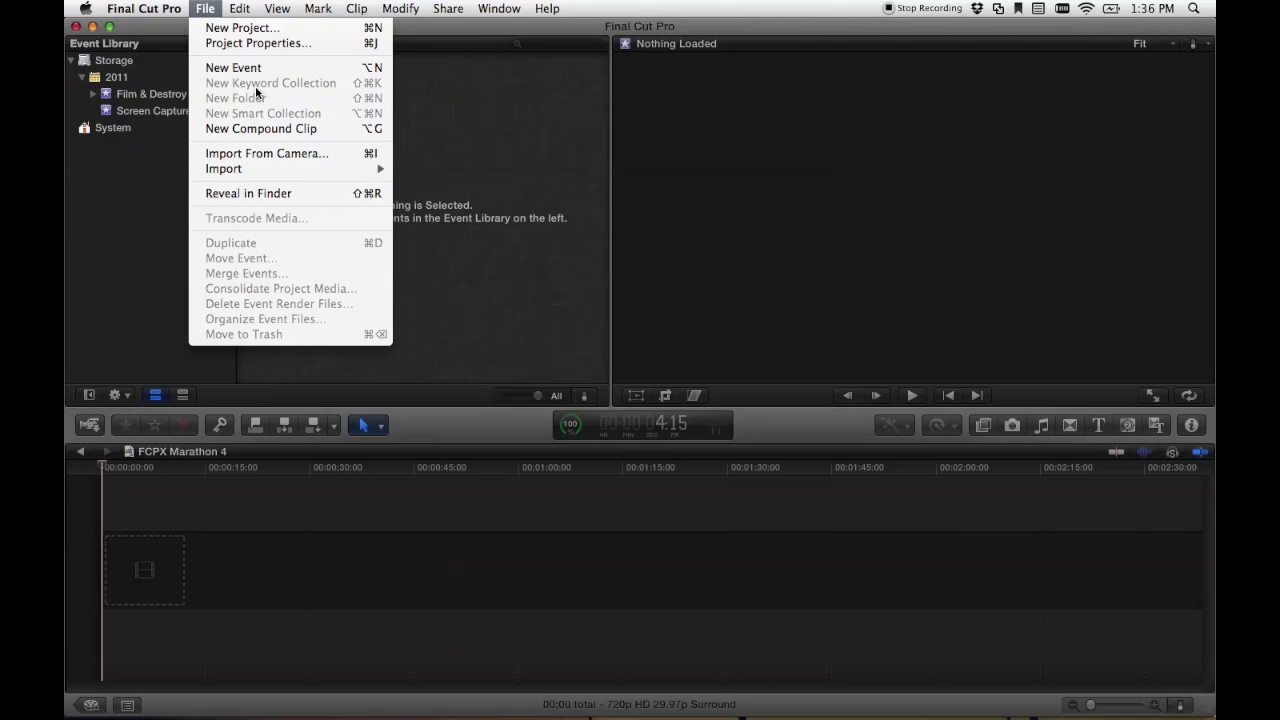
mouse_move(306, 169)
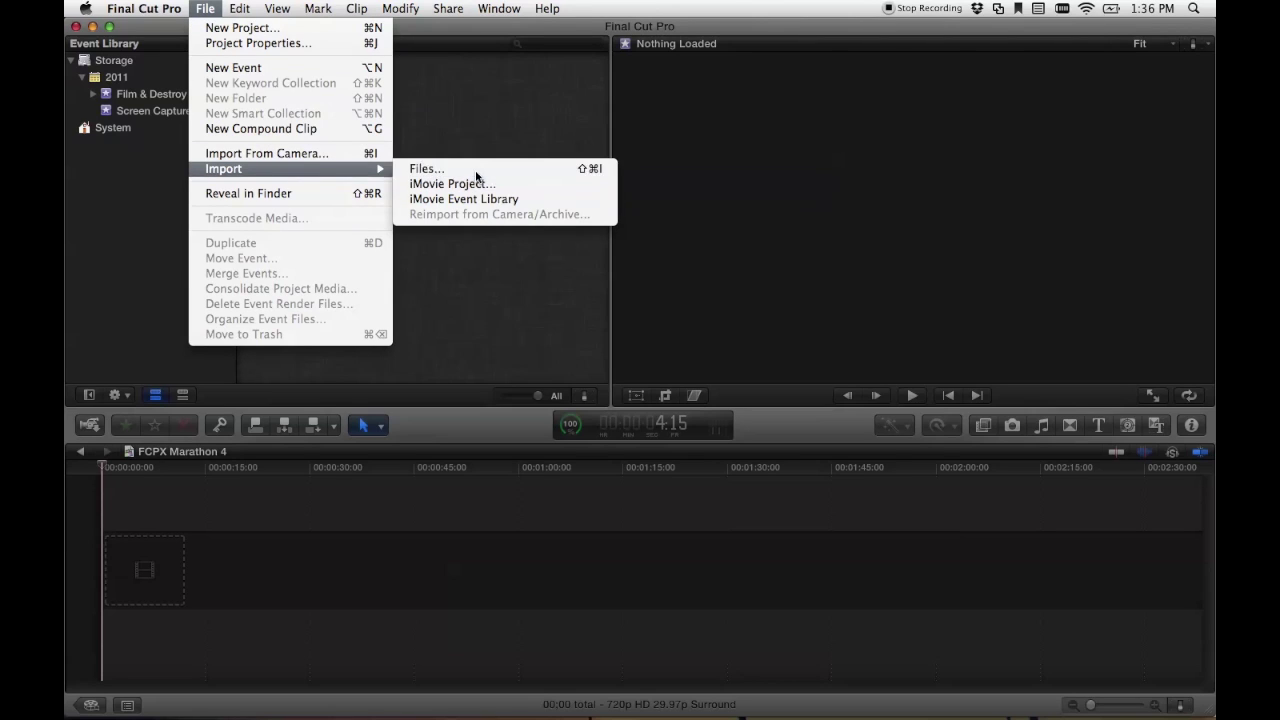
left_click(427, 169)
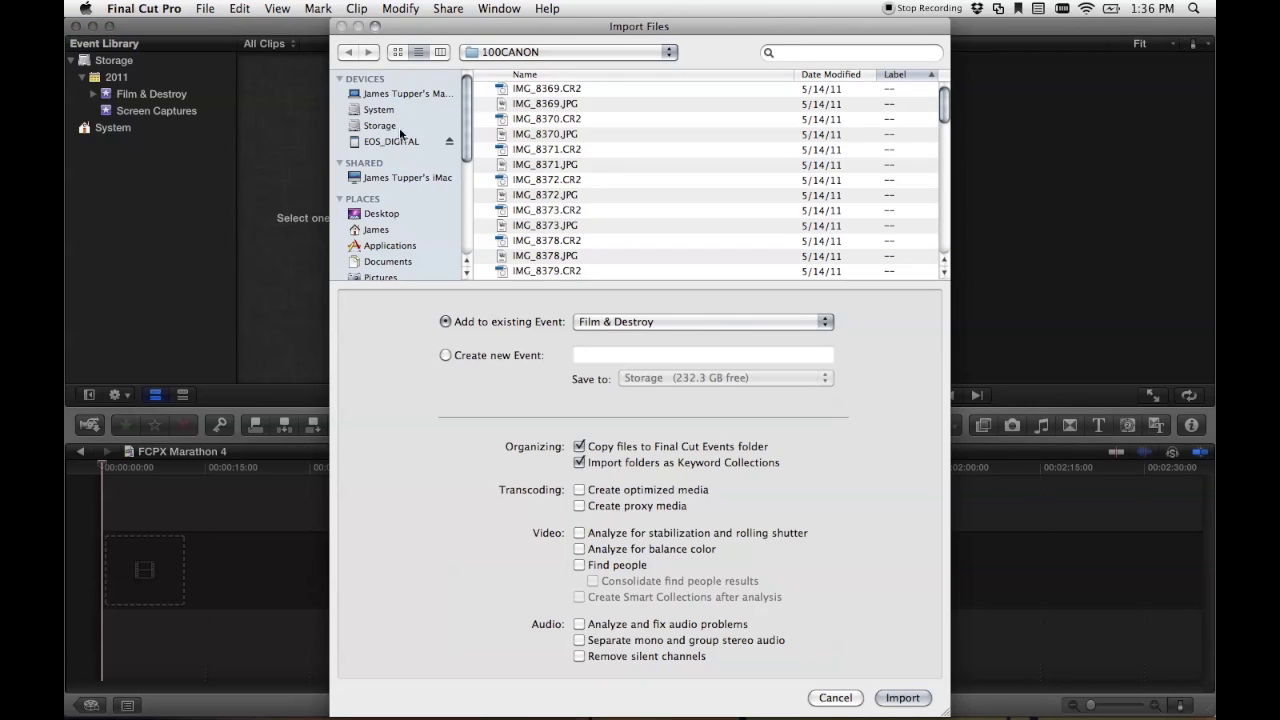
left_click(375, 141)
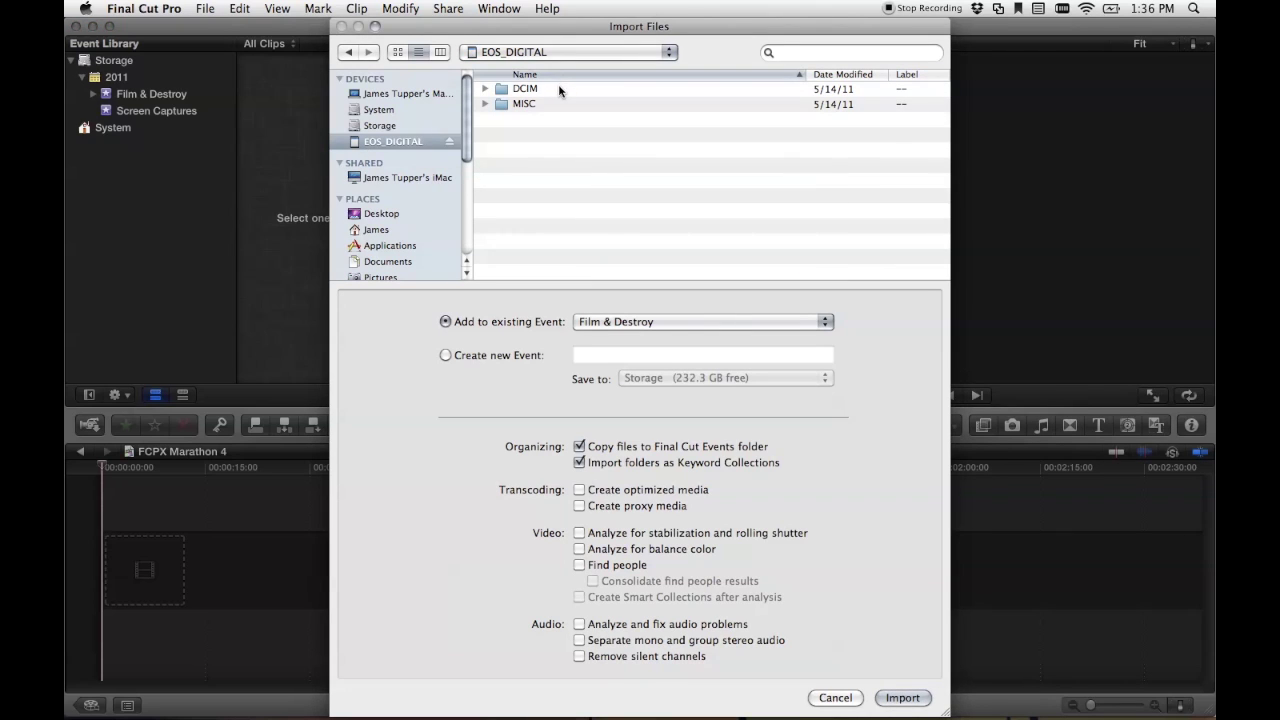
double_click(559, 90)
double_click(556, 88)
scroll(614, 106, "down", 10)
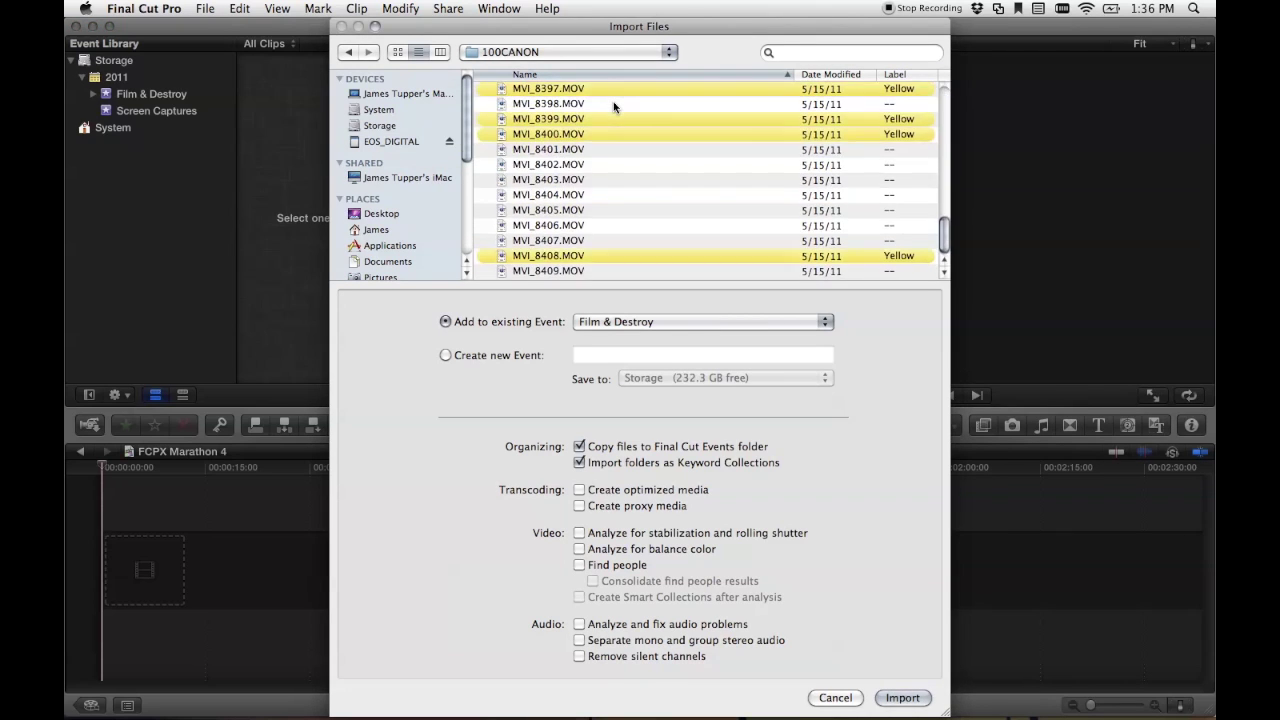
scroll(614, 106, "up", 2)
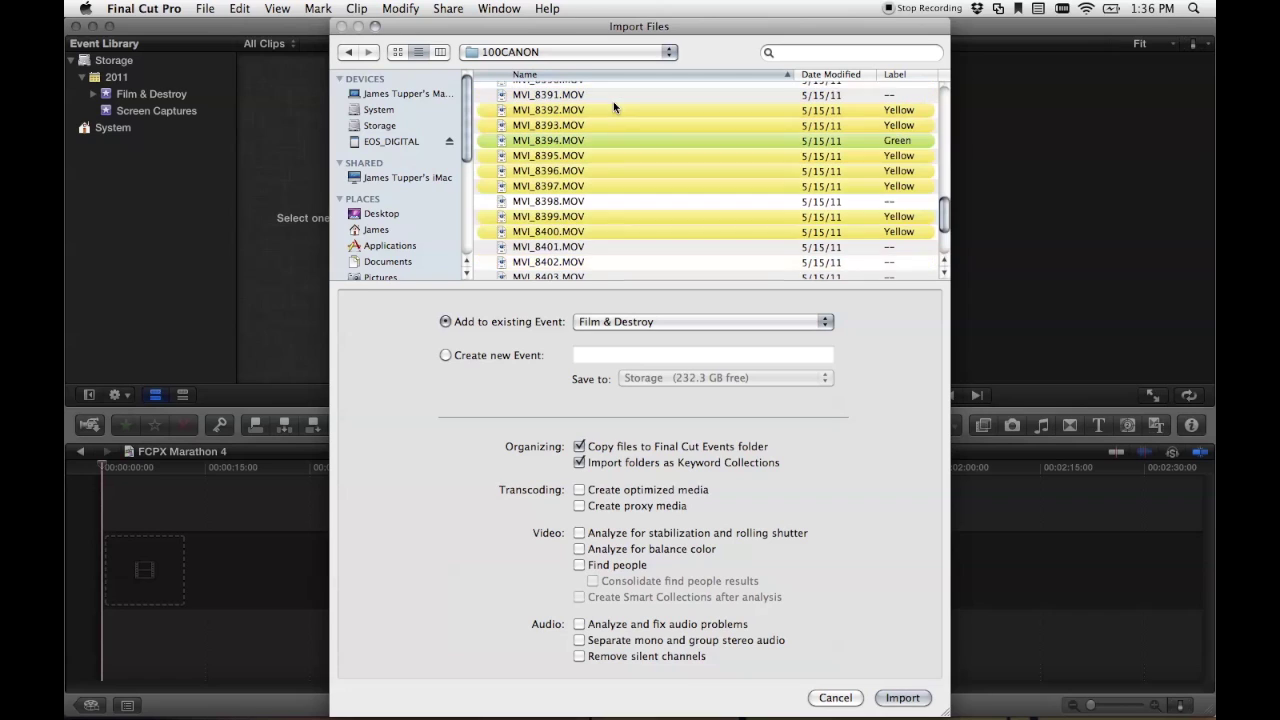
left_click(570, 141)
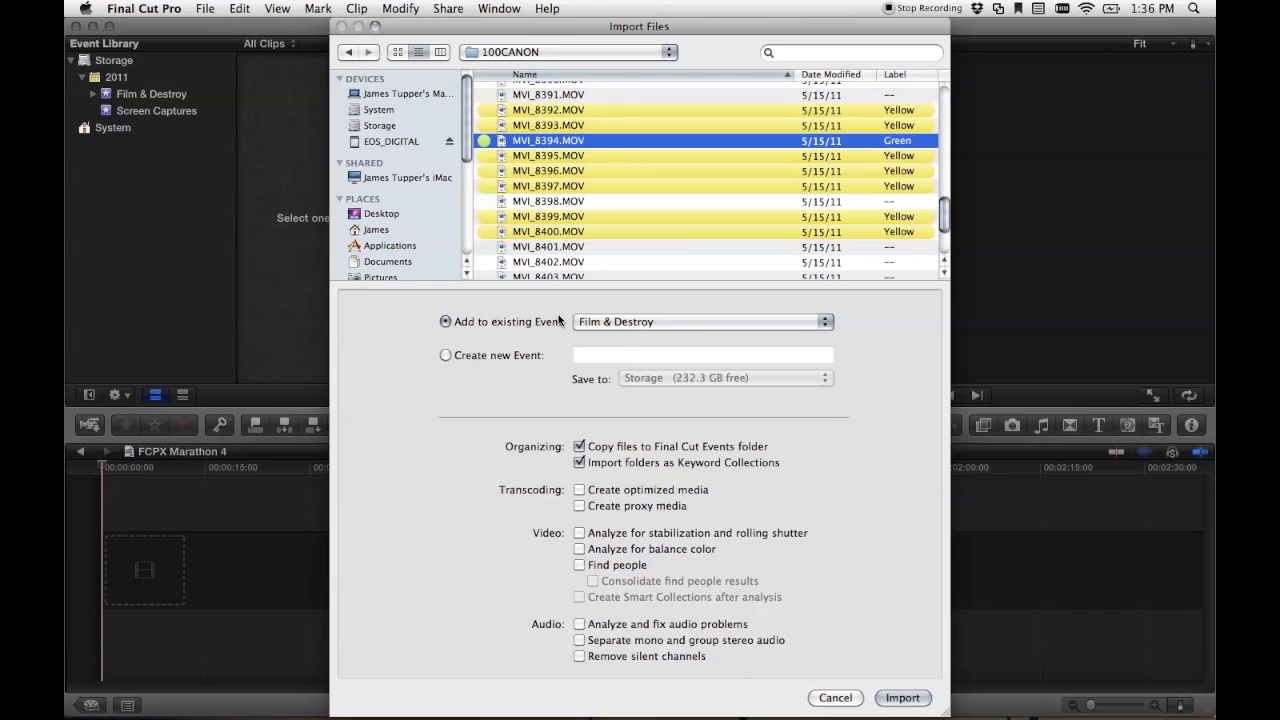
- Import the clip into a new event named 'Test clip'
left_click(520, 356)
left_click(640, 354)
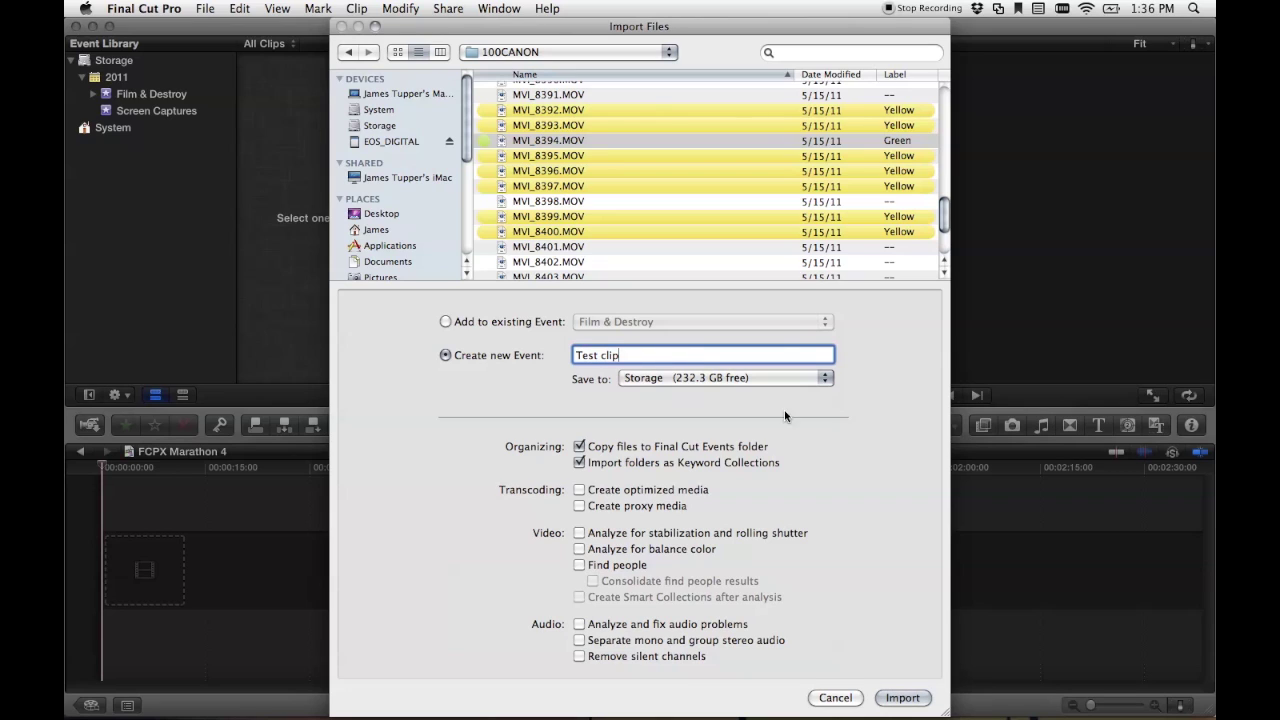
left_click(903, 697)
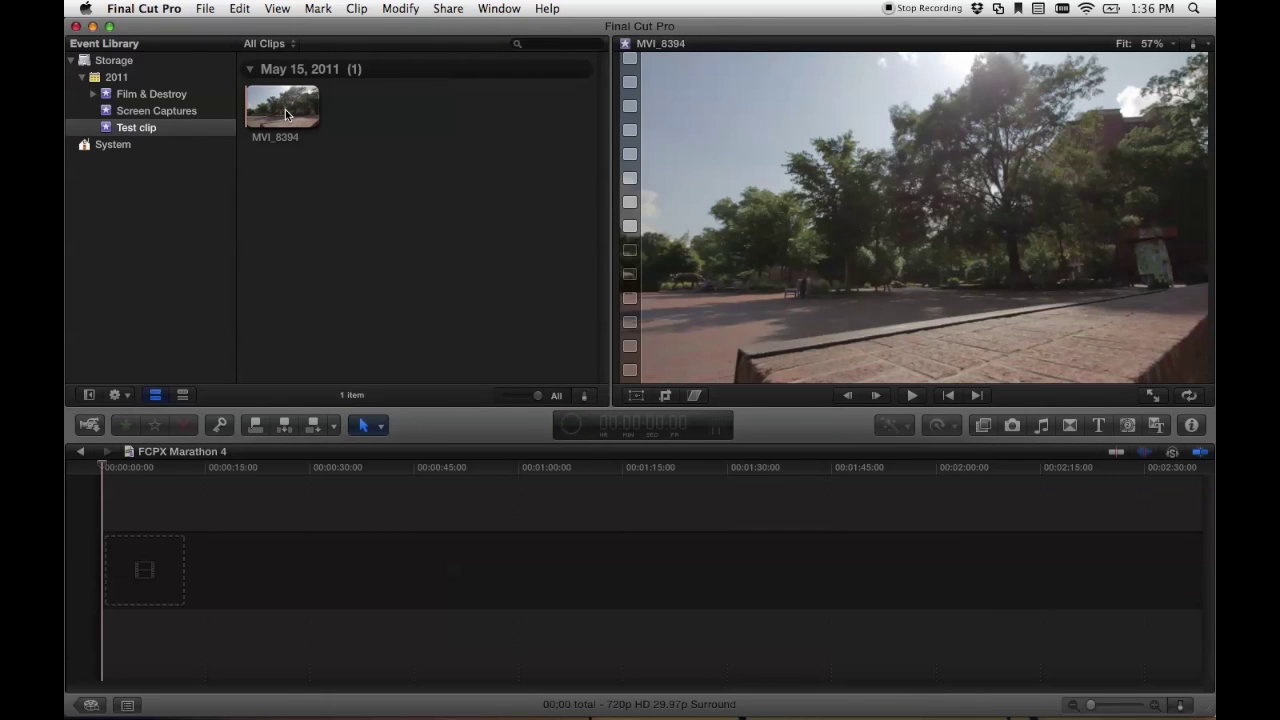
- Drag MVI_8394 into the empty timeline and play a few seconds of it
left_click(285, 109)
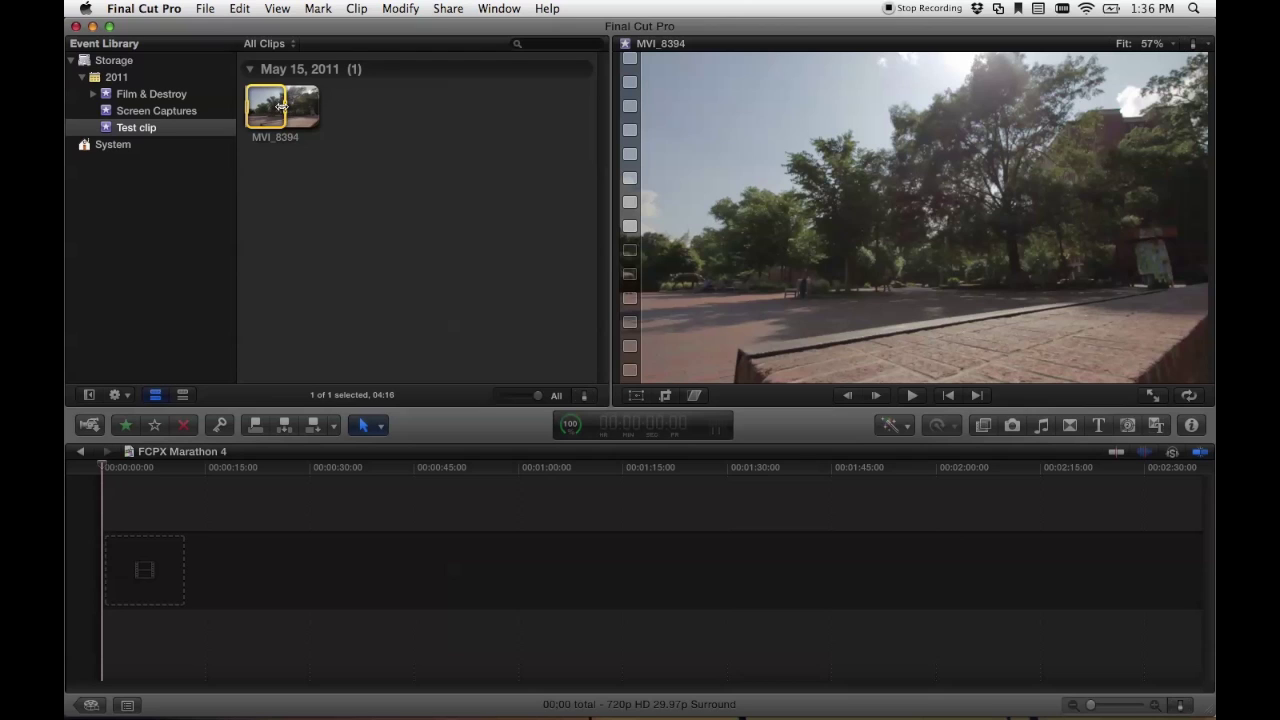
left_click_drag(285, 105, 150, 555)
left_click(121, 470)
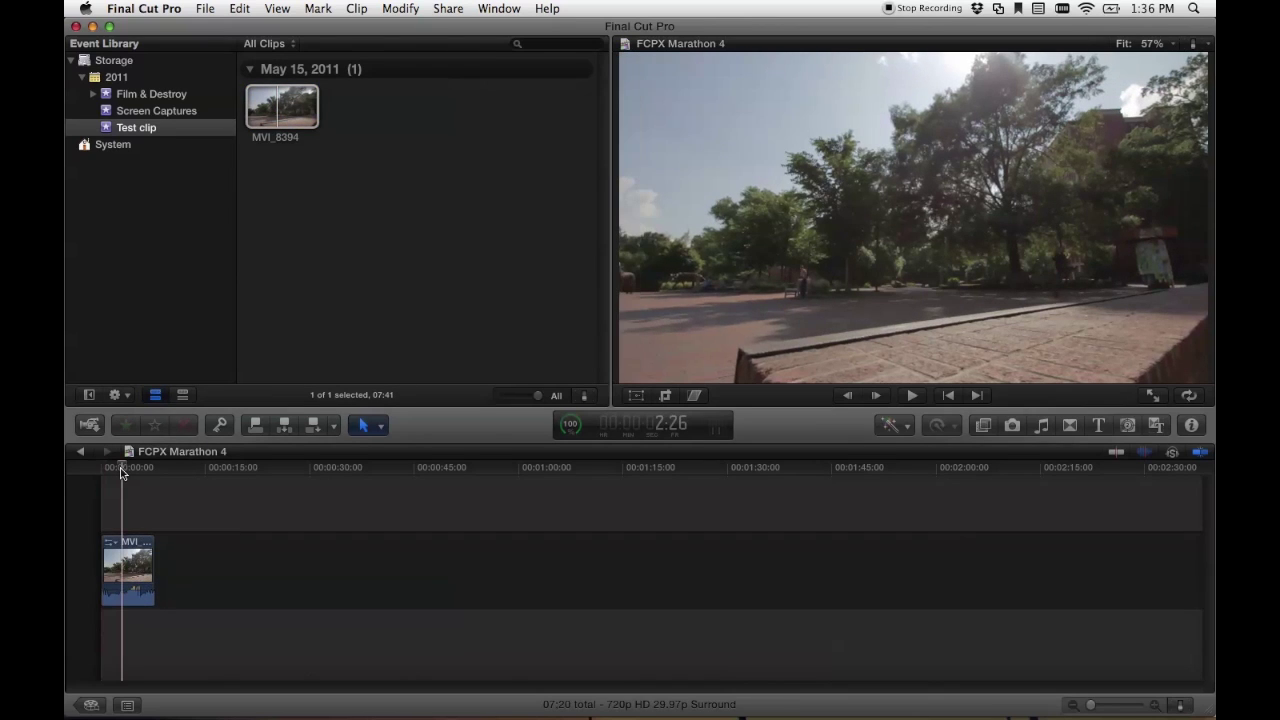
key("space")
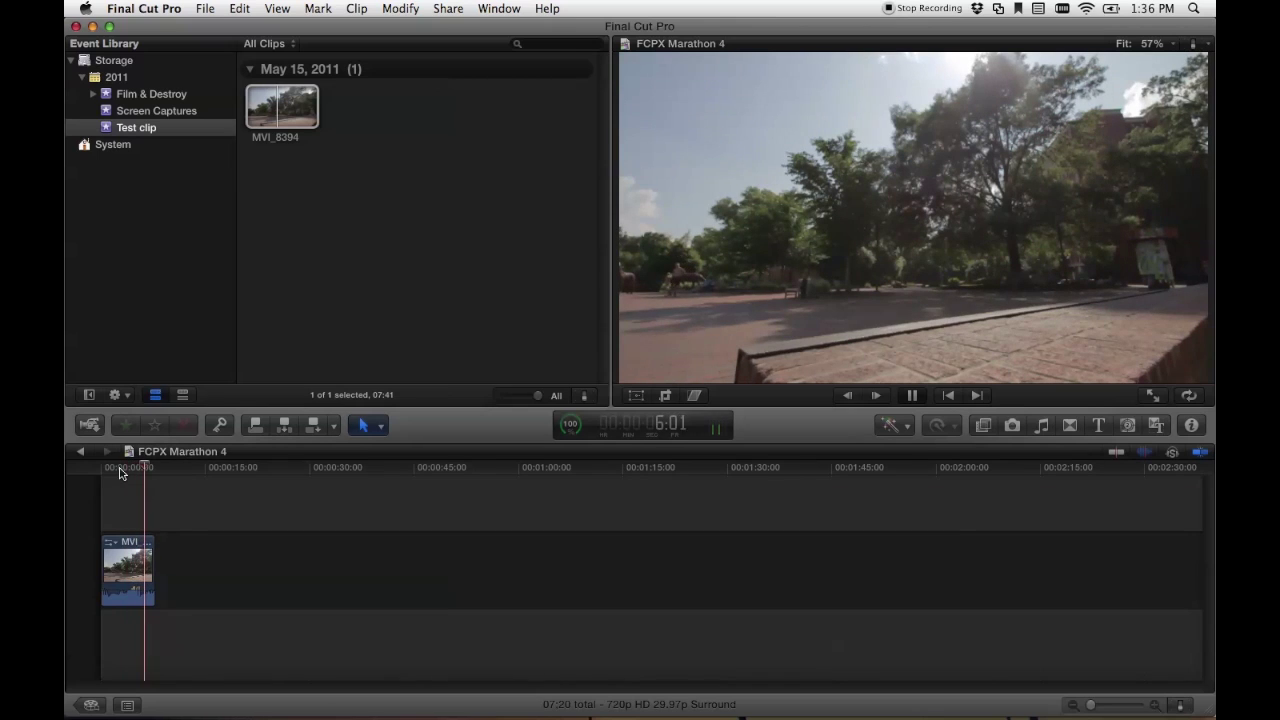
key("space")
- Put the playhead near the start and select the MVI_8394 timeline clip
left_click(121, 470)
key("c")
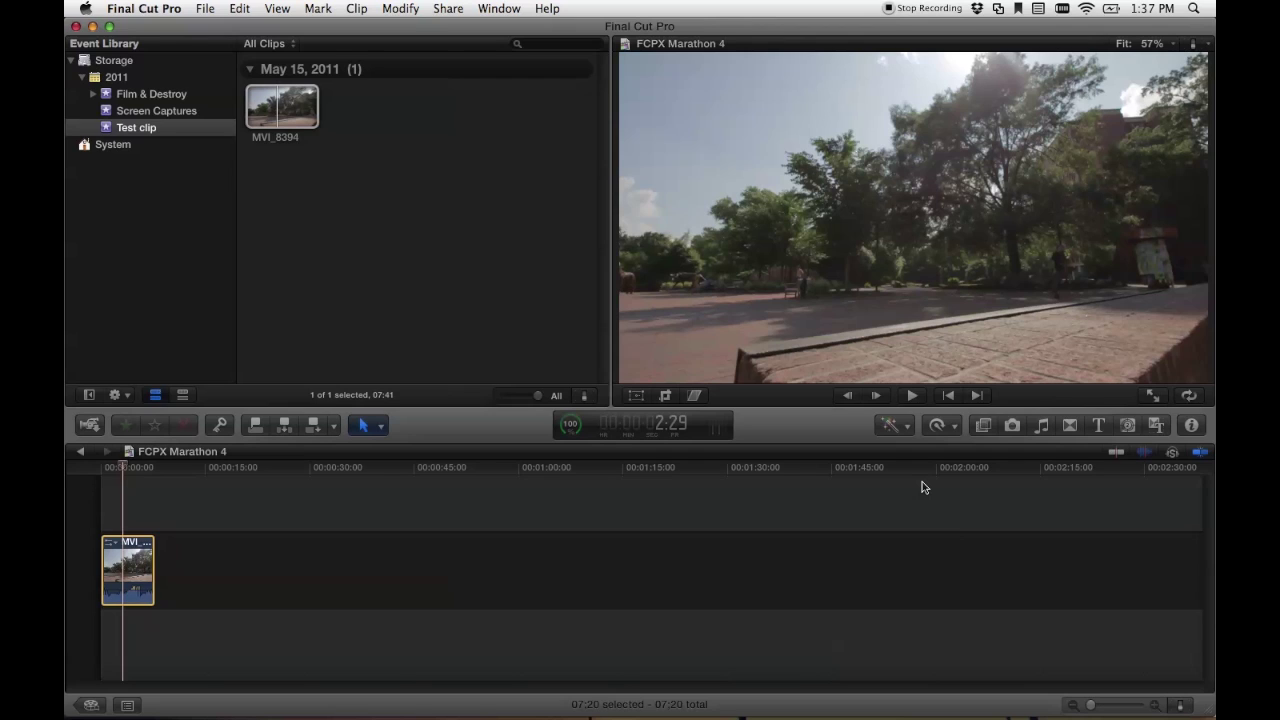
left_click(815, 534)
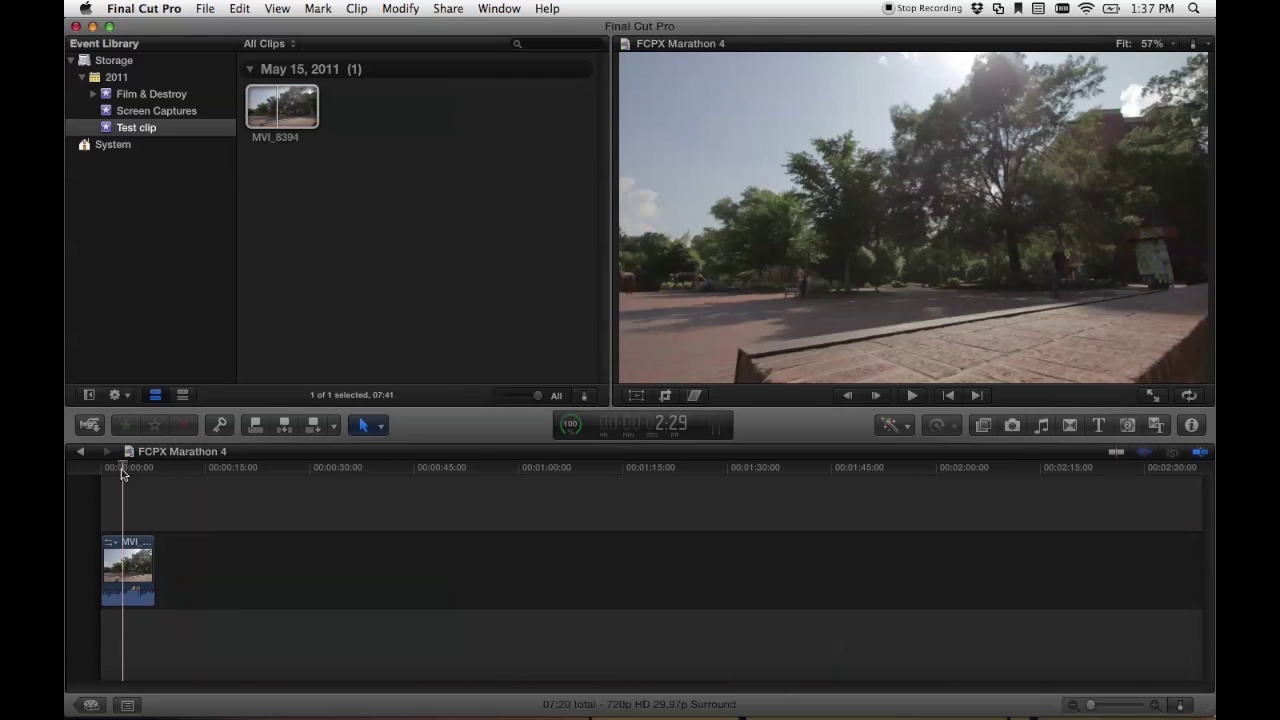
left_click(135, 573)
right_click(130, 570)
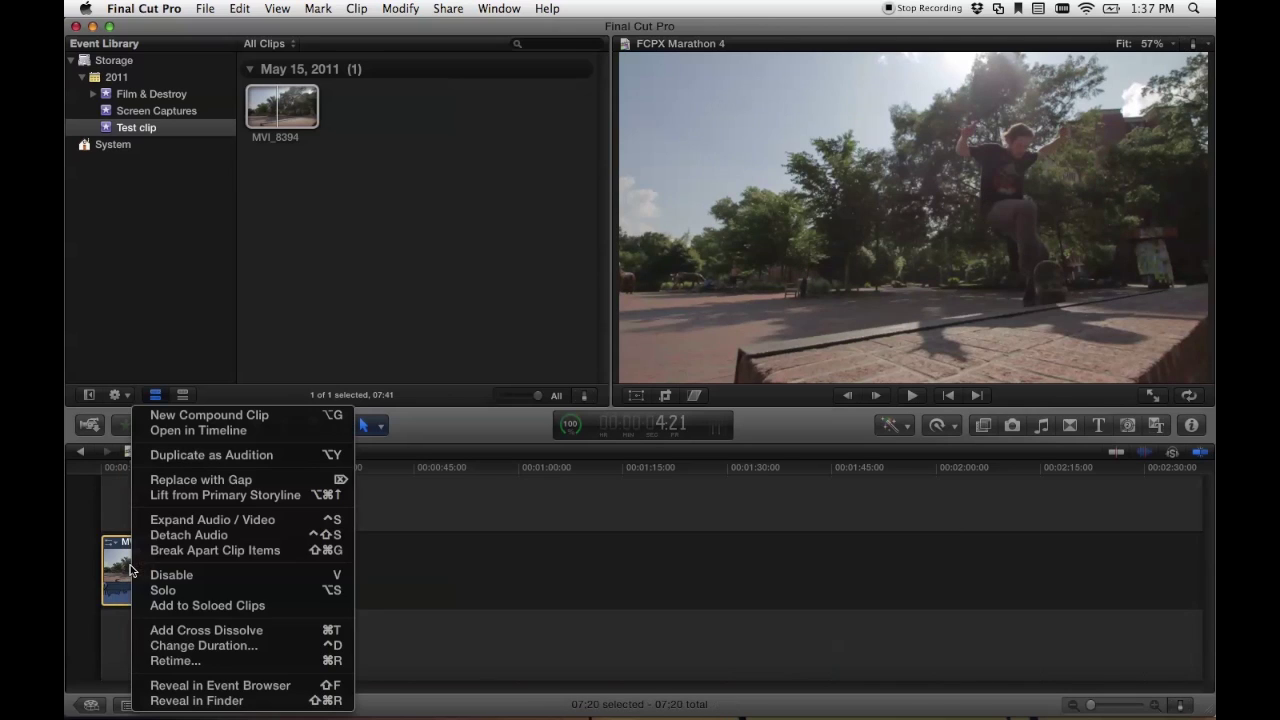
- Retime the clip to 40% slow motion, play it, and trim its start to 12:20
left_click(172, 657)
left_click_drag(152, 527, 233, 539)
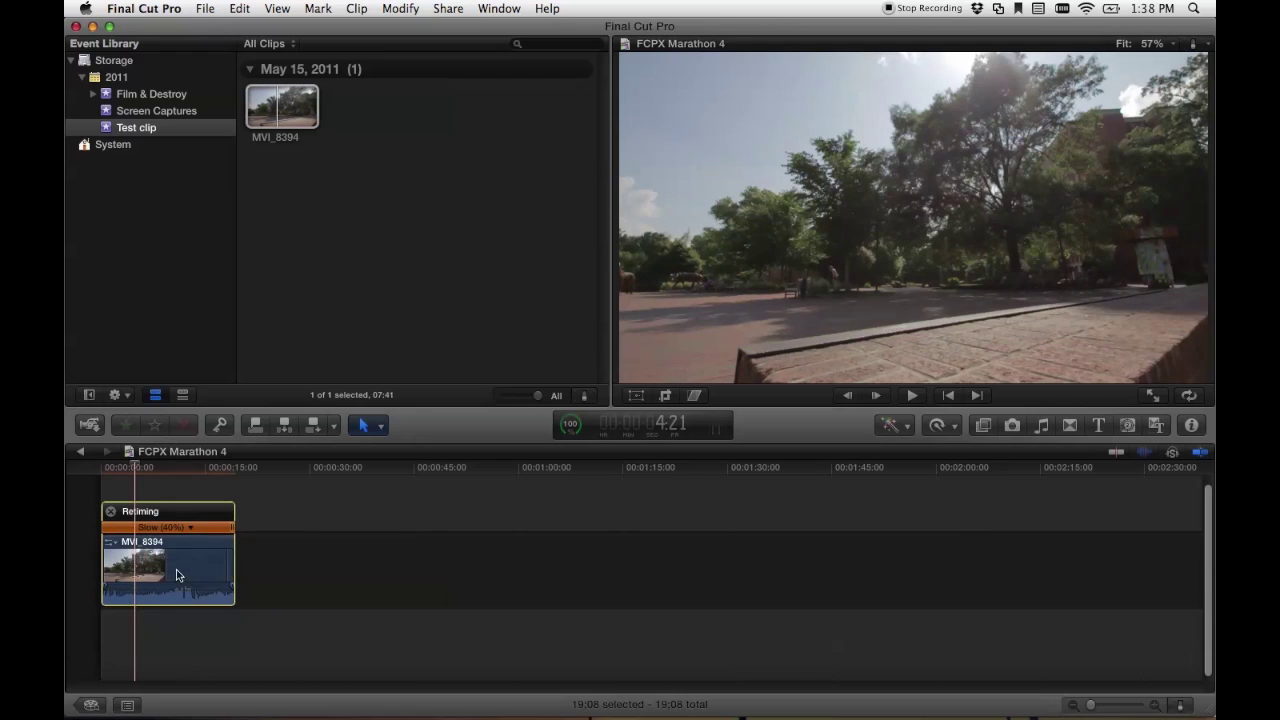
left_click(940, 425)
left_click(1002, 634)
key("space")
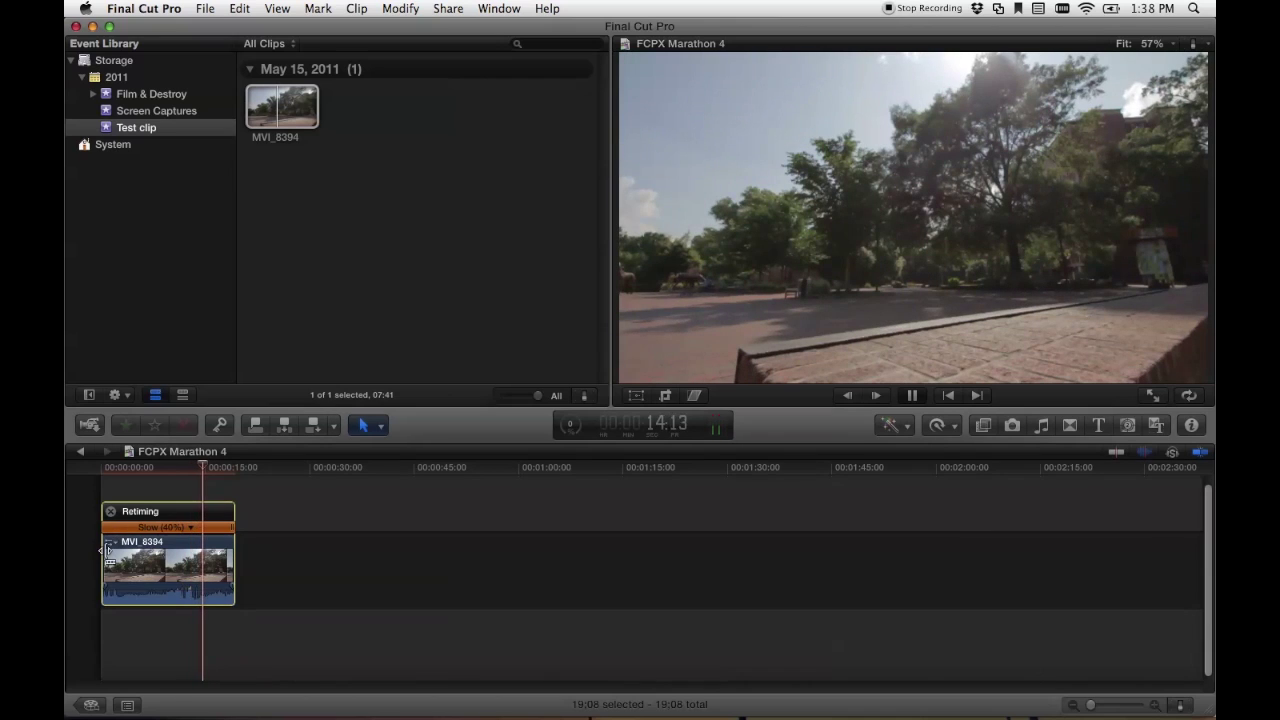
left_click_drag(107, 549, 149, 548)
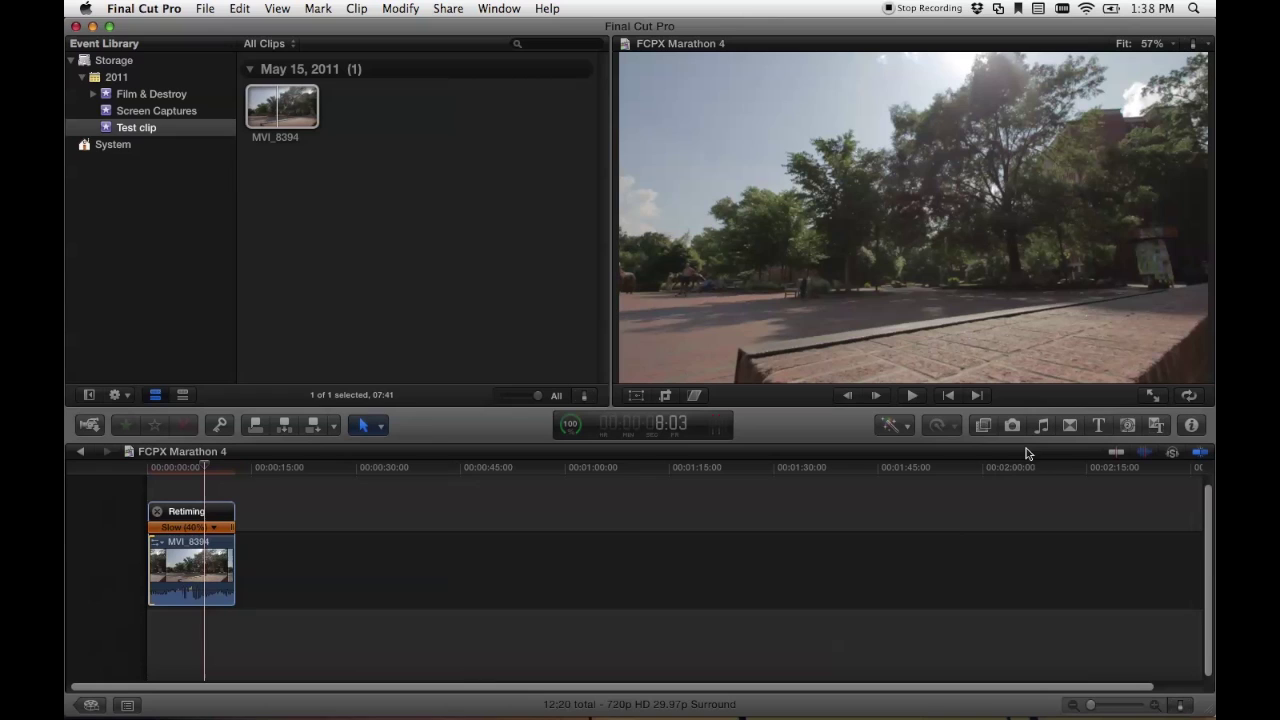
- Apply the Aged Paper effect to MVI_8394 and play it from near the start
left_click(983, 425)
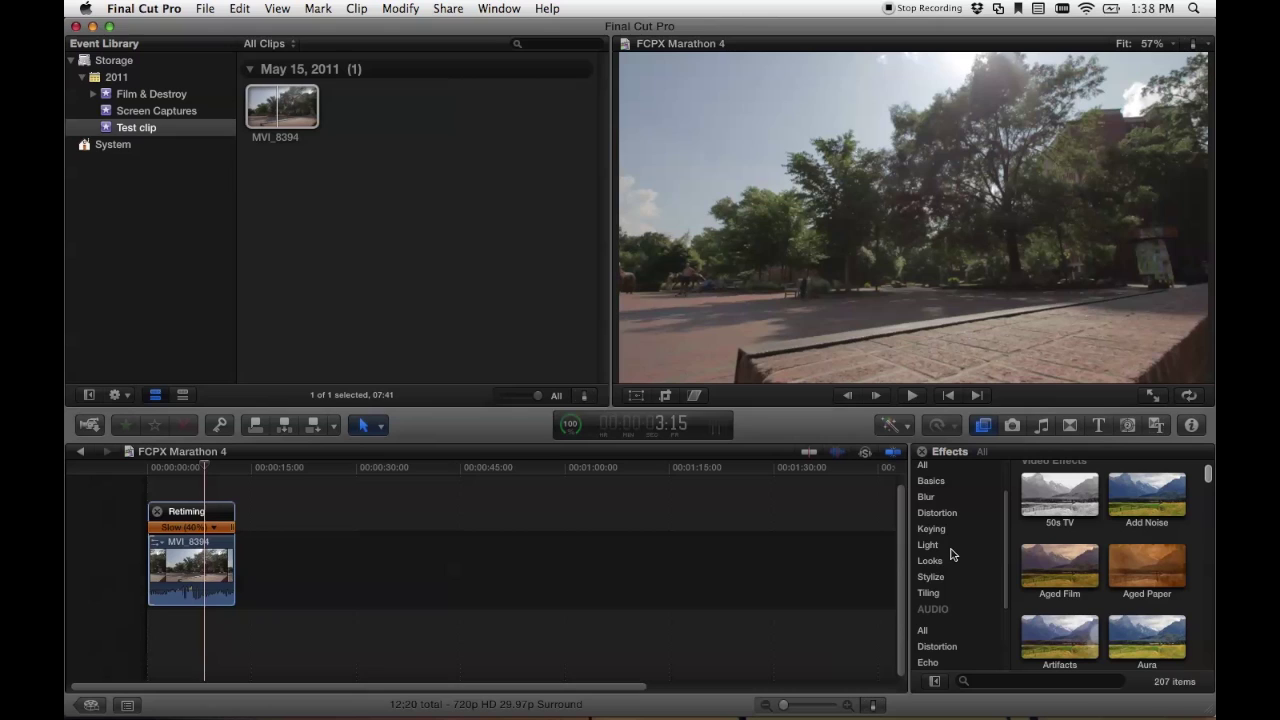
scroll(950, 522, "down", 2)
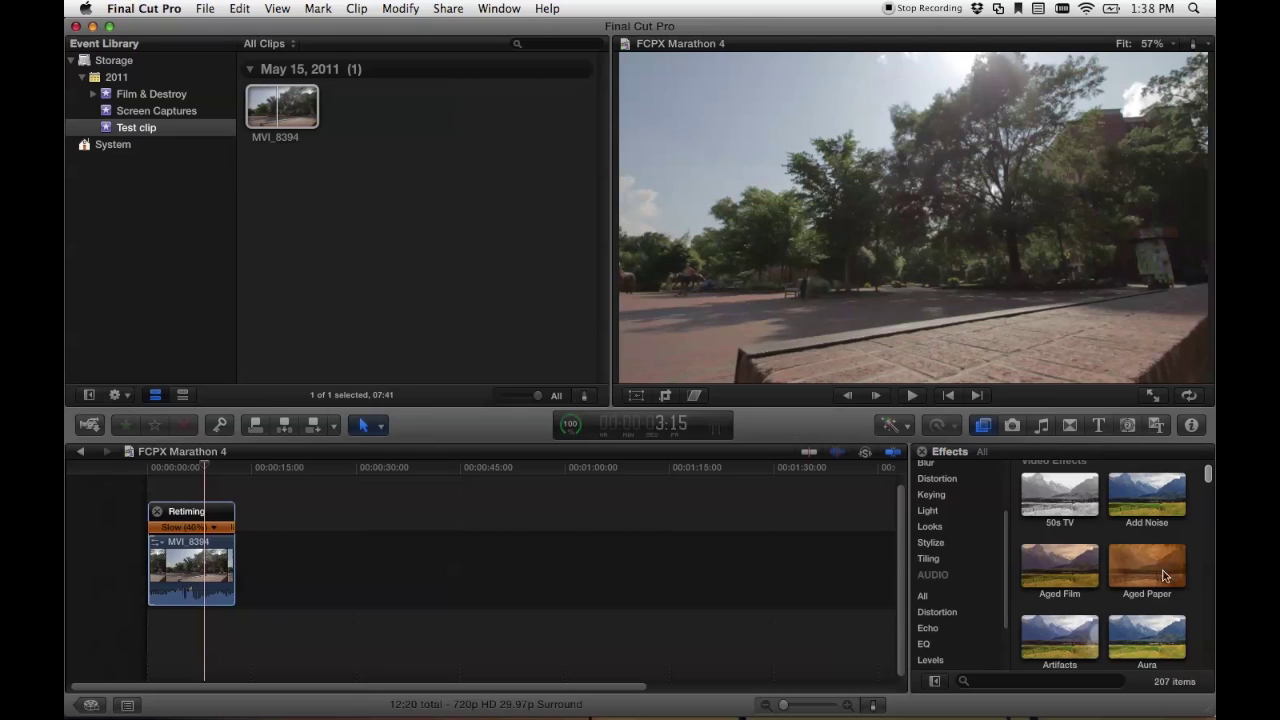
left_click_drag(1157, 568, 222, 585)
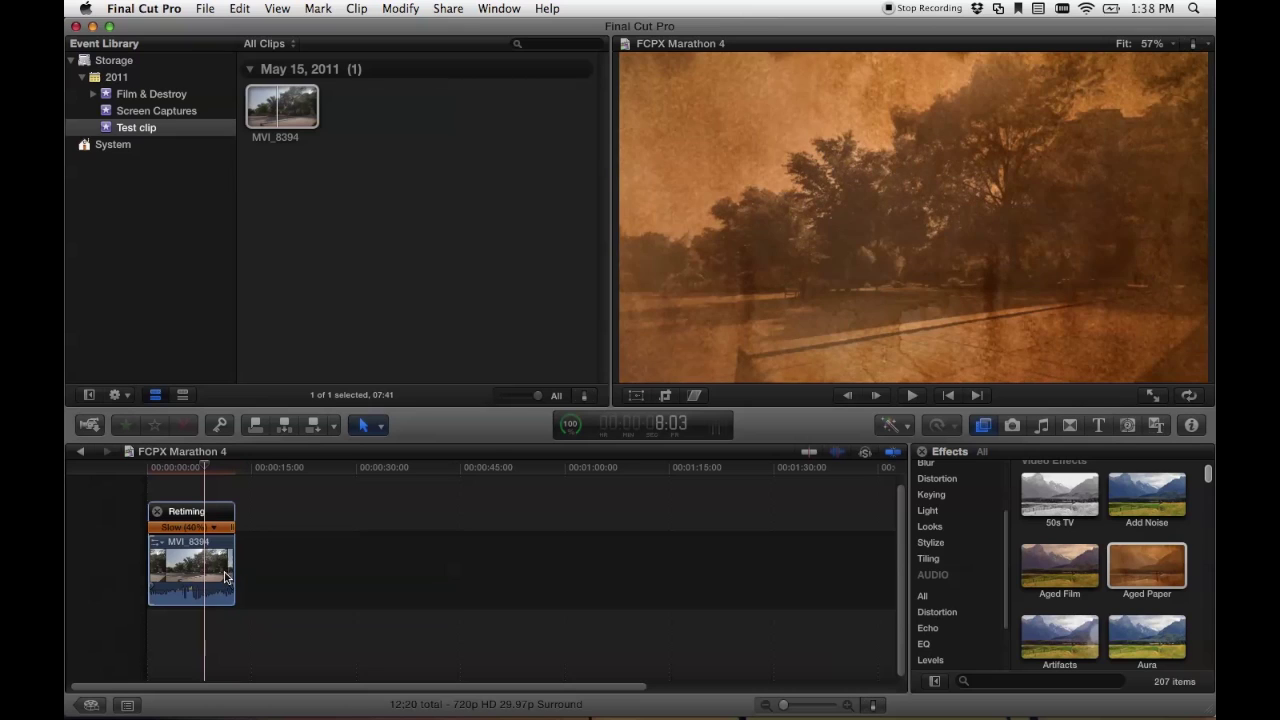
left_click(165, 472)
key("space")
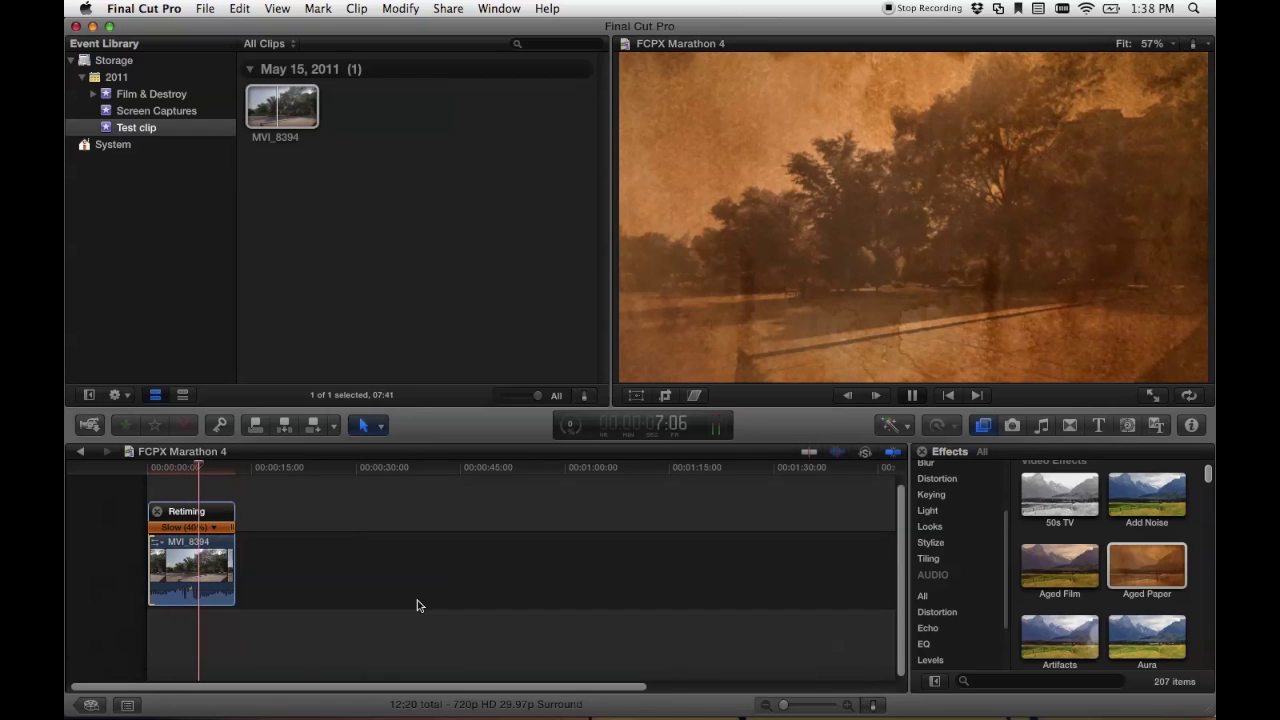
- Apply Aged Film to MVI_8394, play it back, then list the Distortion effects
left_click(1034, 598)
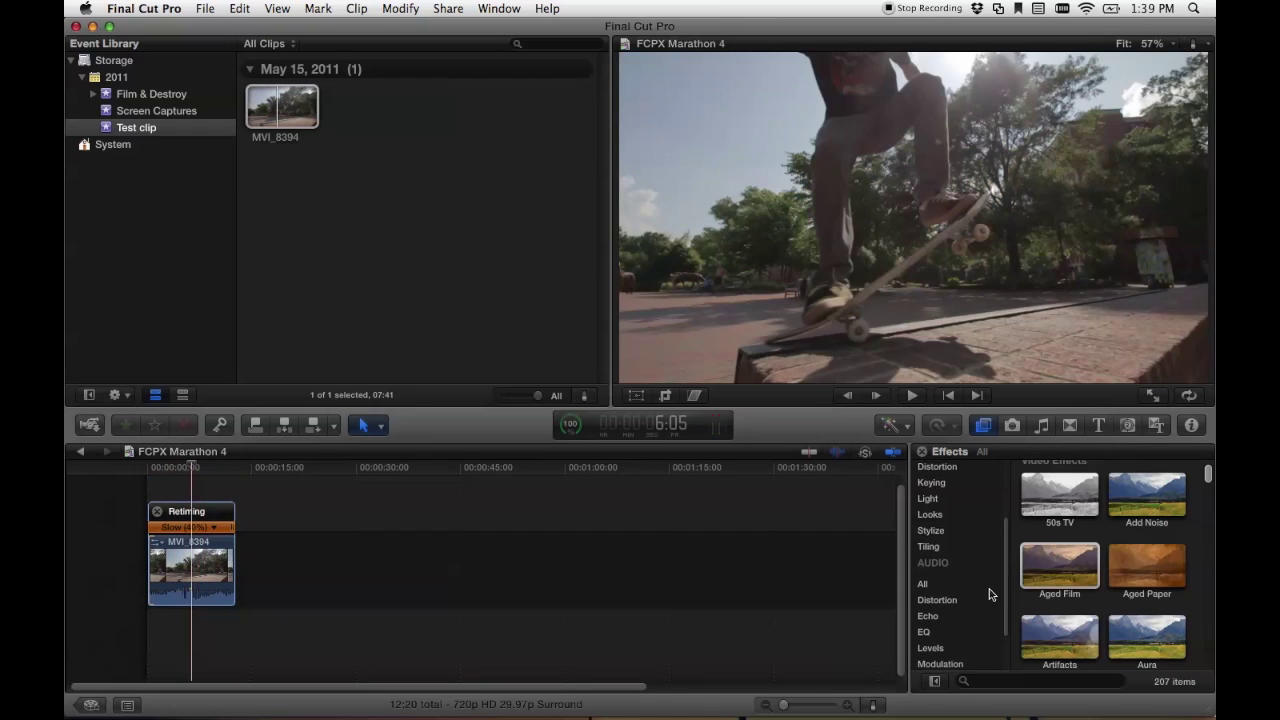
scroll(993, 595, "down", 1)
left_click_drag(1053, 570, 184, 574)
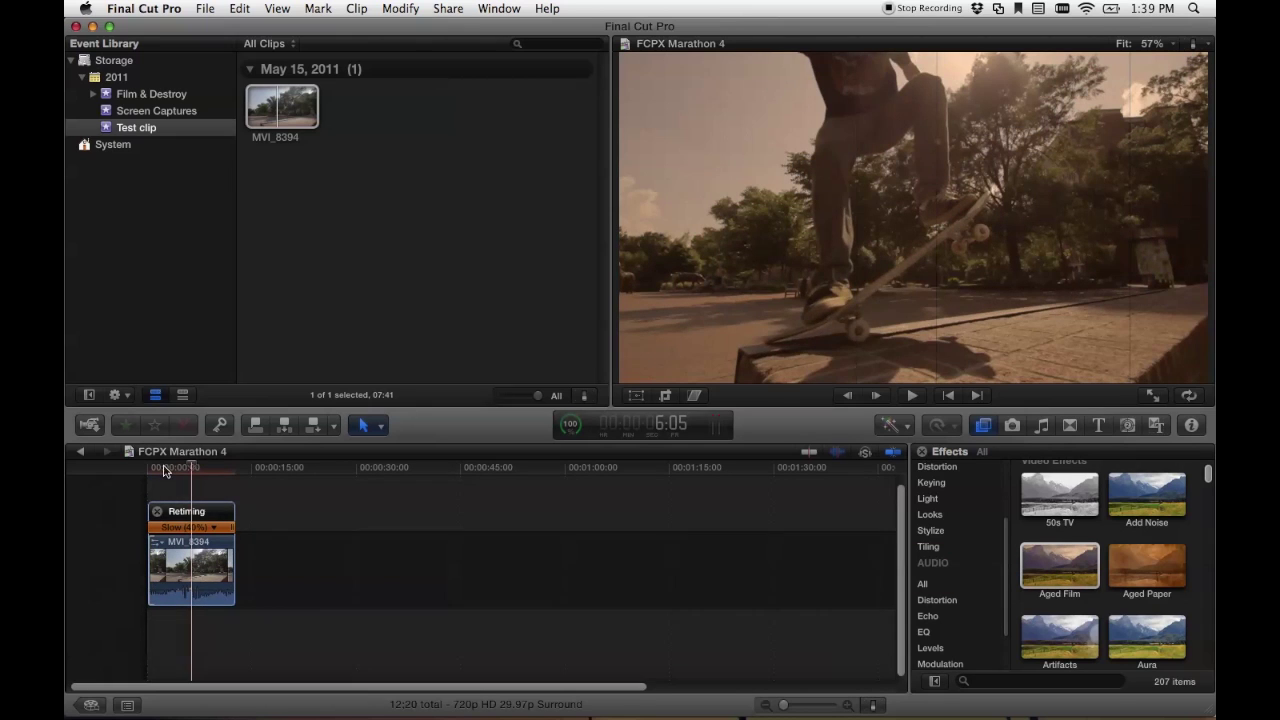
left_click(165, 468)
key("space")
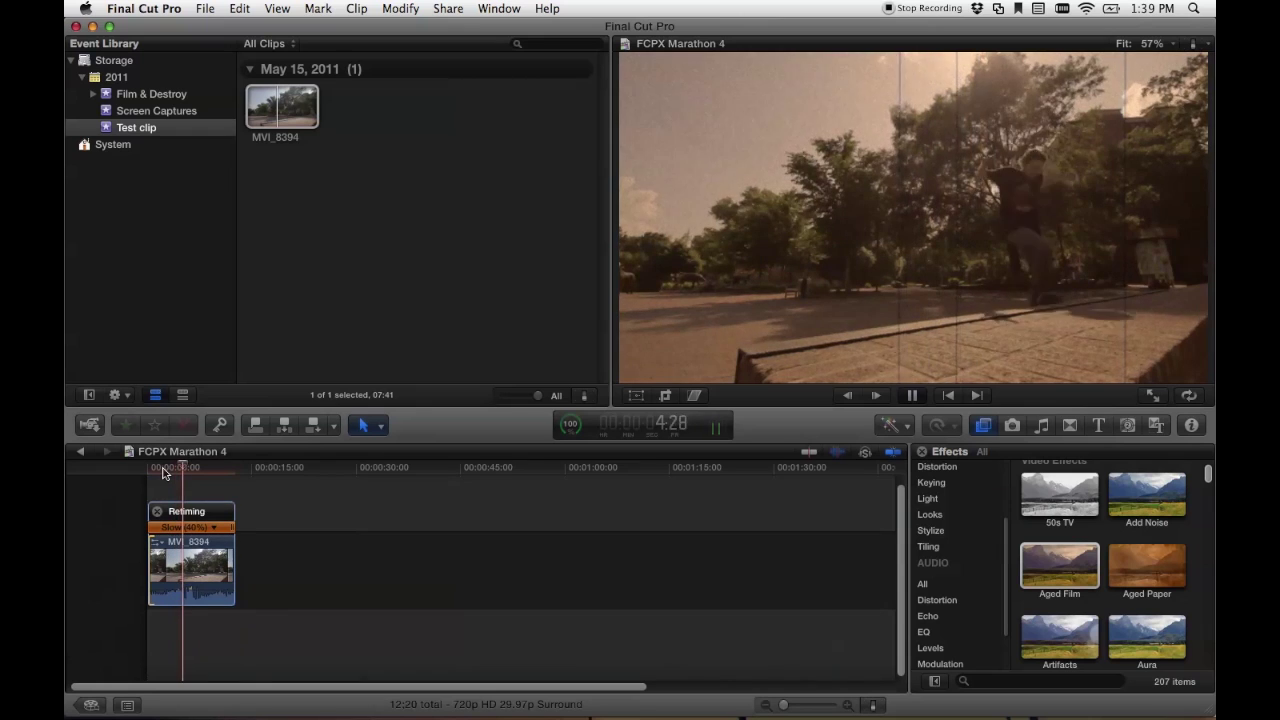
key("space")
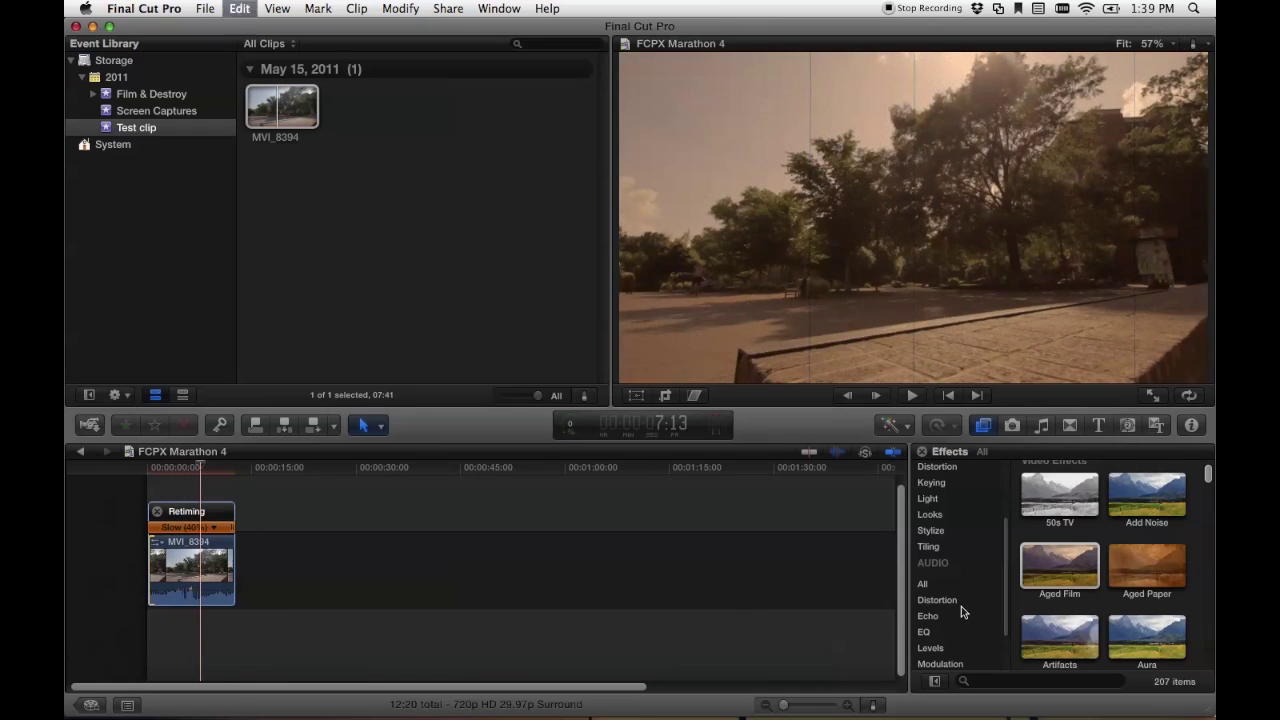
left_click(937, 466)
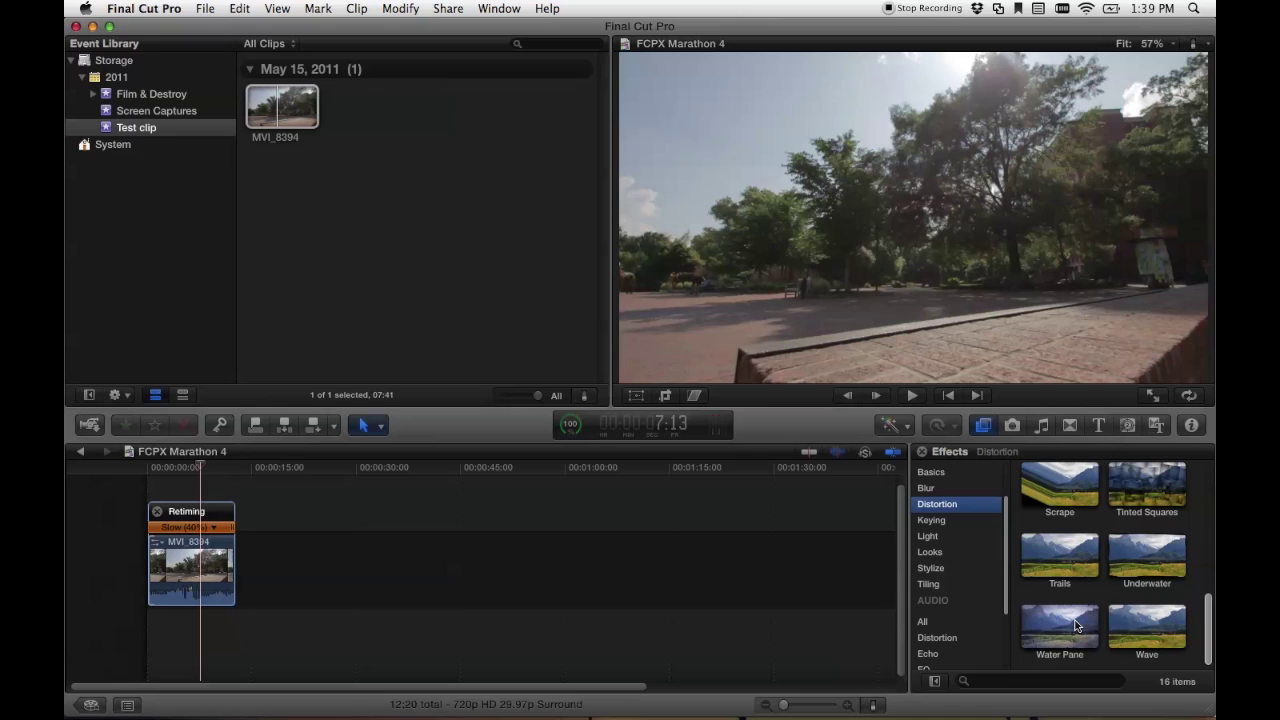
- Apply Water Pane to MVI_8394 and play it from the start
left_click_drag(1075, 625, 201, 590)
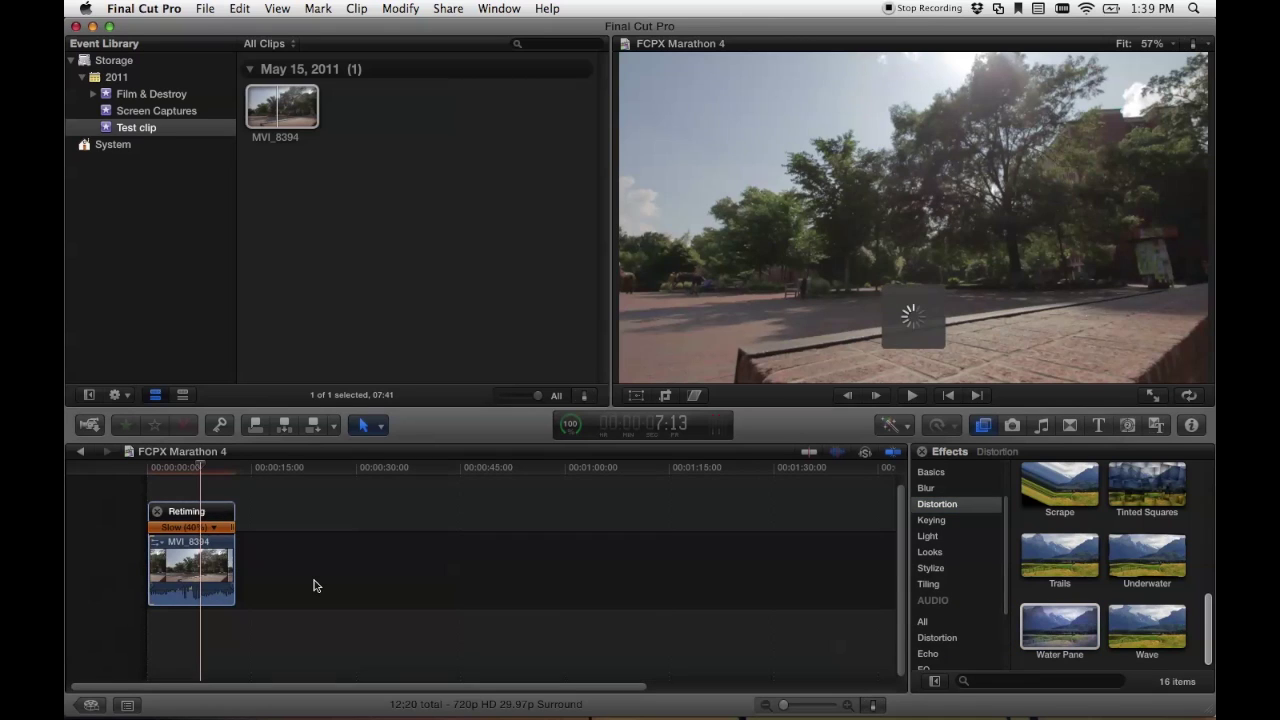
left_click(156, 470)
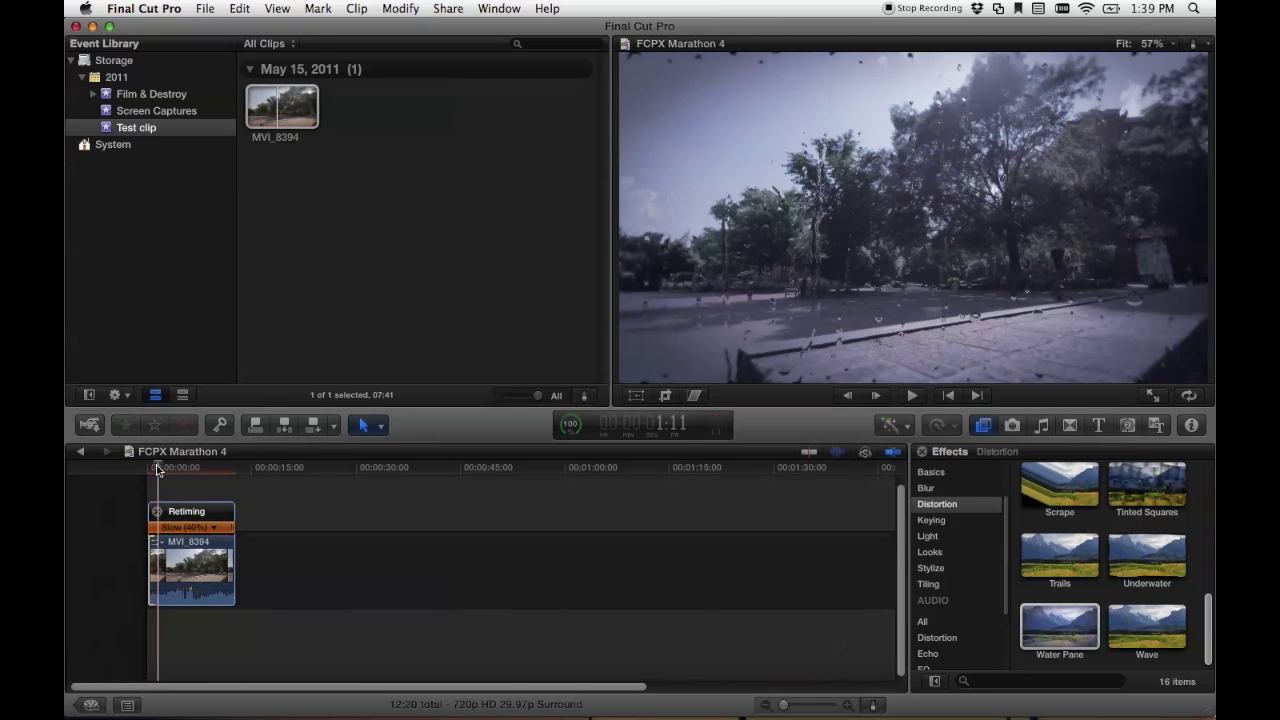
key("space")
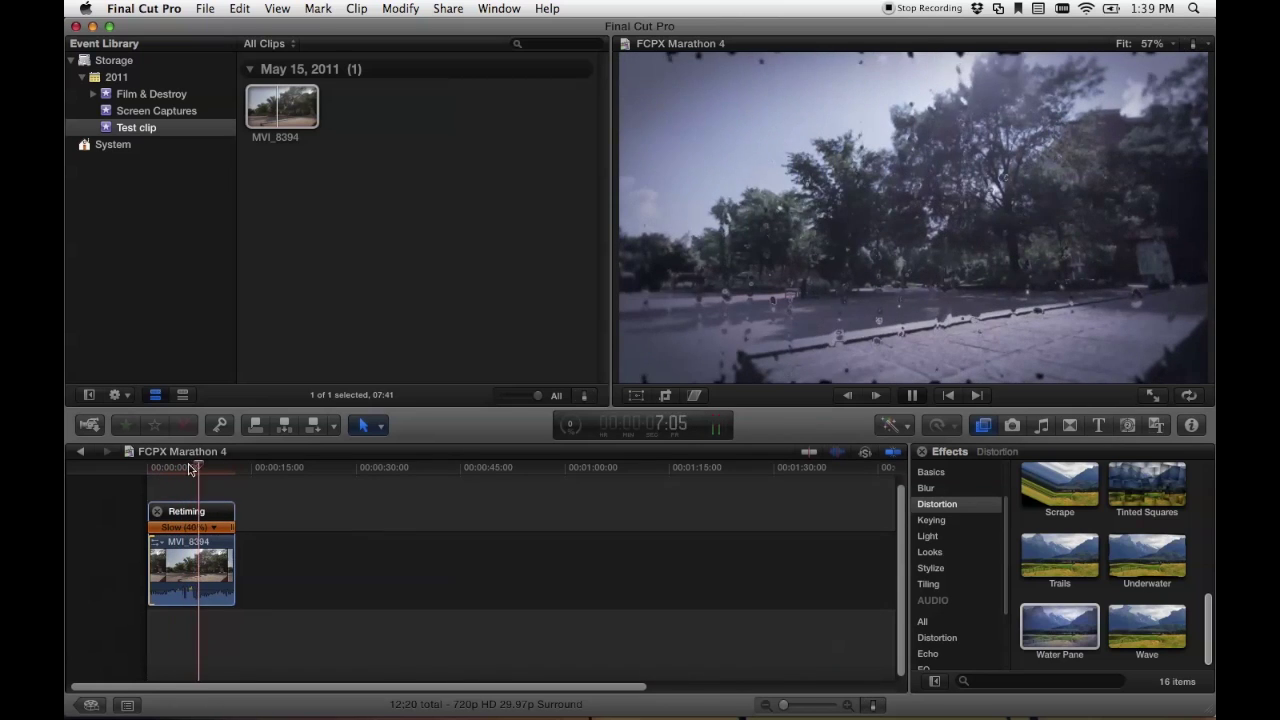
- Add Underwater, play the stacked result, then add the Wave effect
left_click_drag(1141, 560, 219, 580)
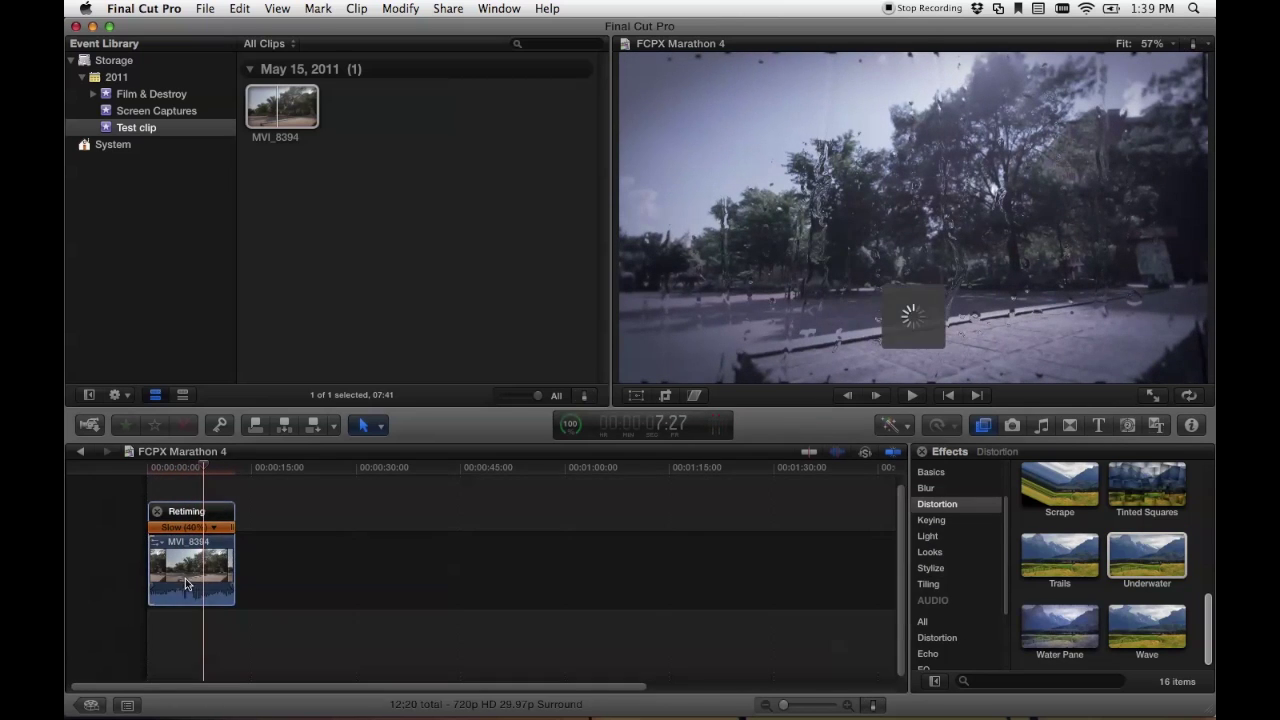
left_click(158, 471)
key("space")
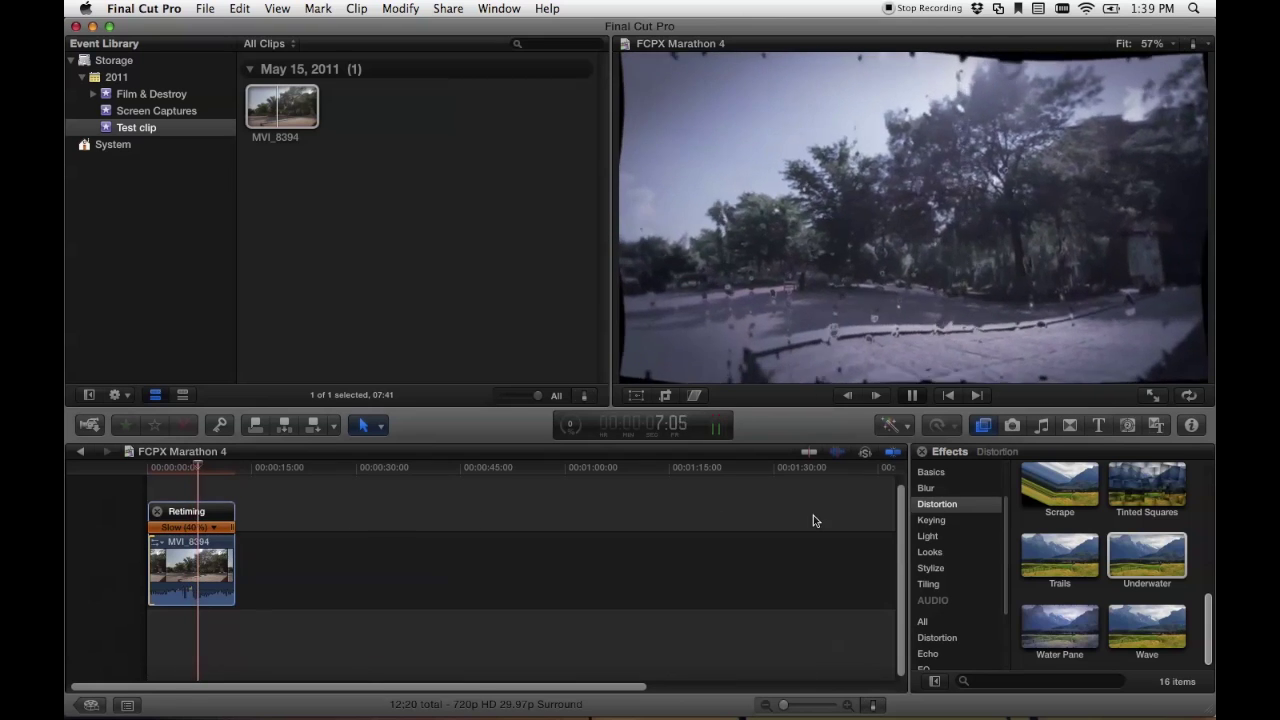
key("space")
left_click_drag(1164, 622, 197, 567)
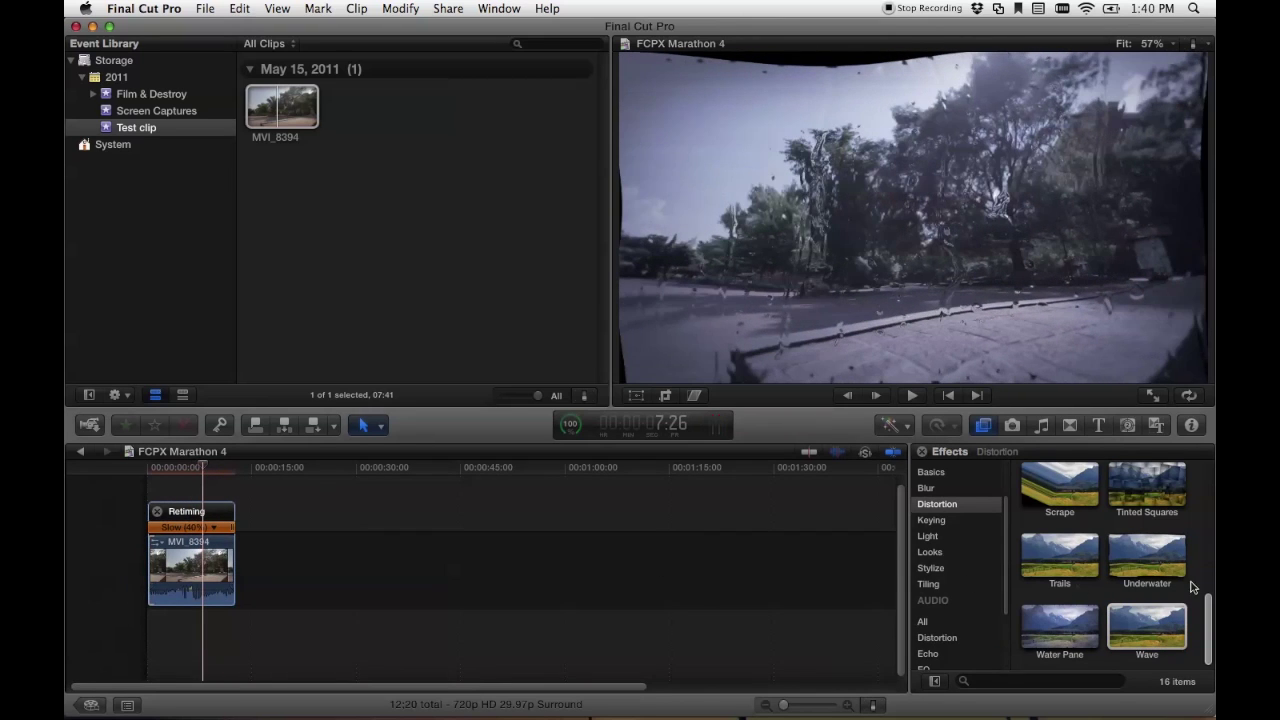
- Add Tinted Squares to MVI_8394 and play it from the start
left_click_drag(1142, 499, 195, 575)
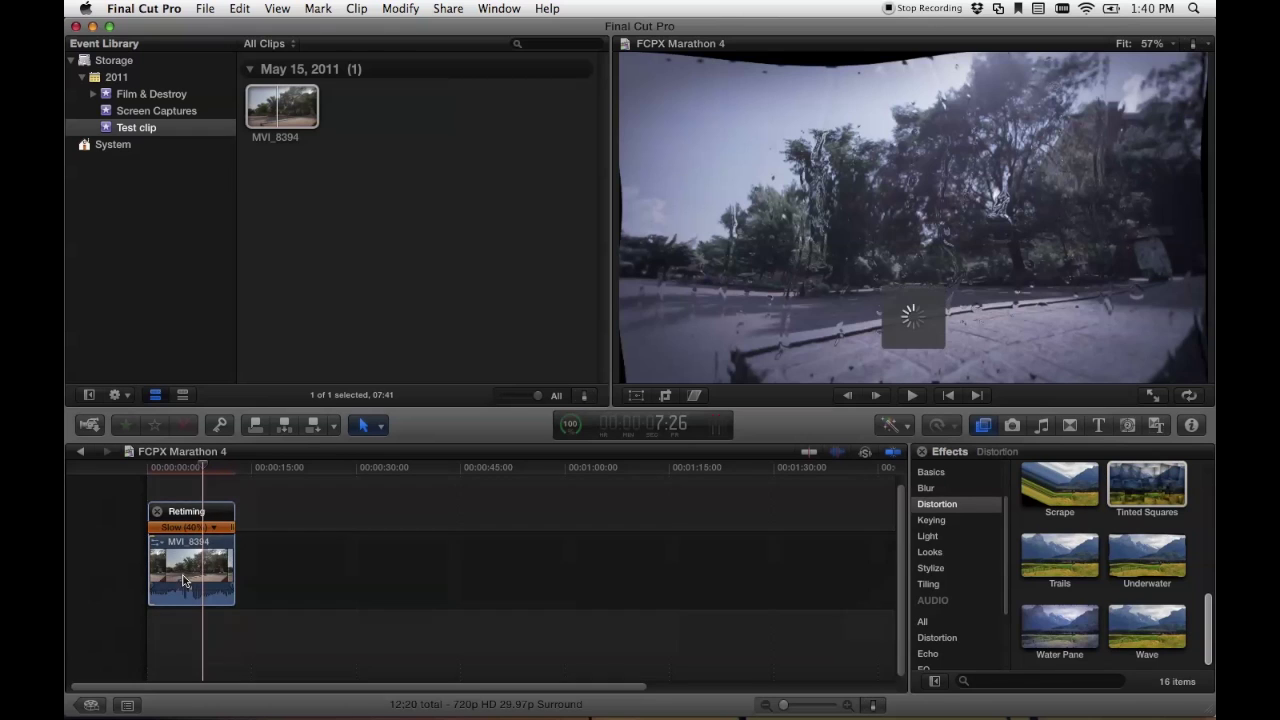
left_click(163, 467)
key("space")
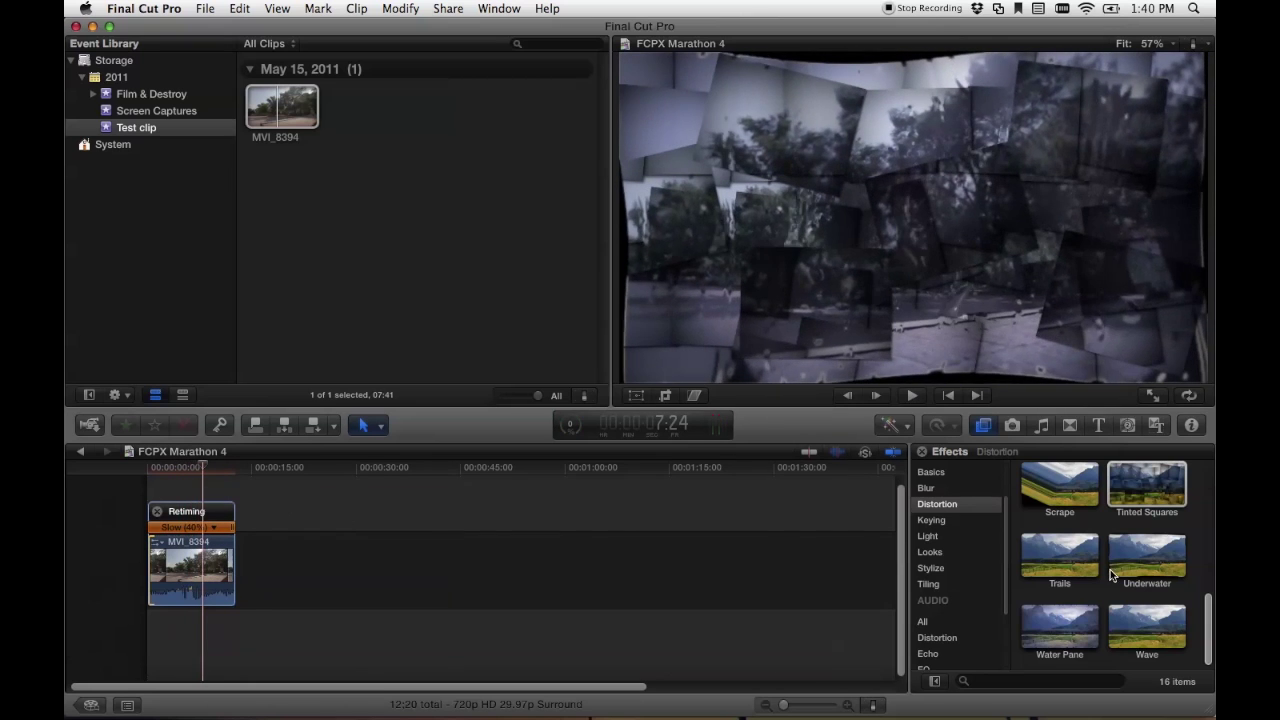
key("space")
- Add Glass Block, play the result, then marquee-select the clip in the timeline
scroll(1115, 574, "up", 4)
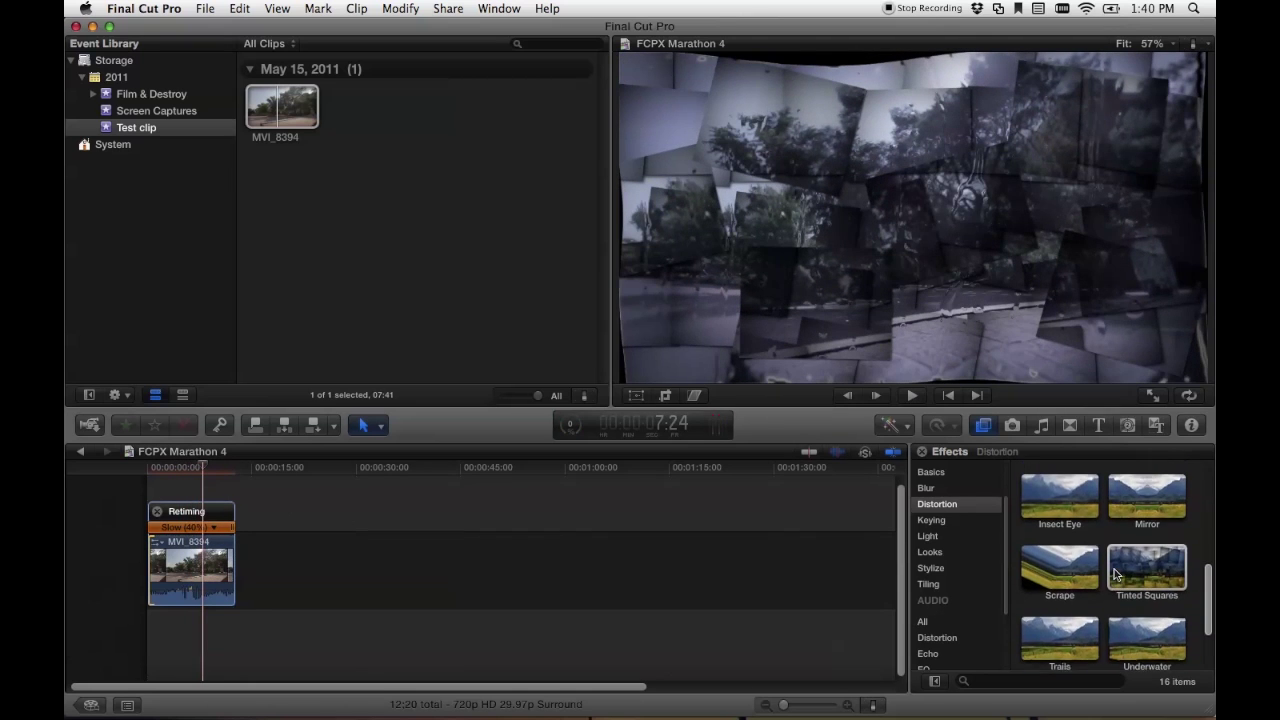
scroll(1115, 574, "up", 3)
left_click_drag(1136, 501, 169, 572)
left_click(162, 470)
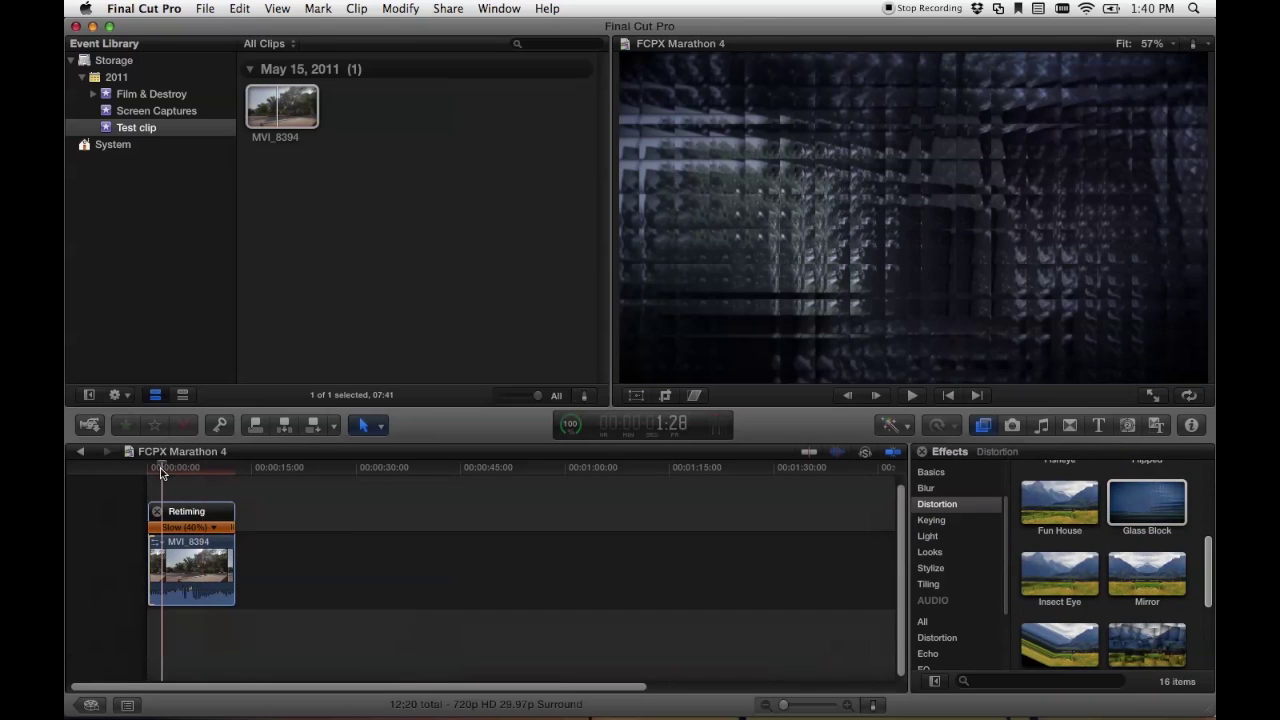
key("space")
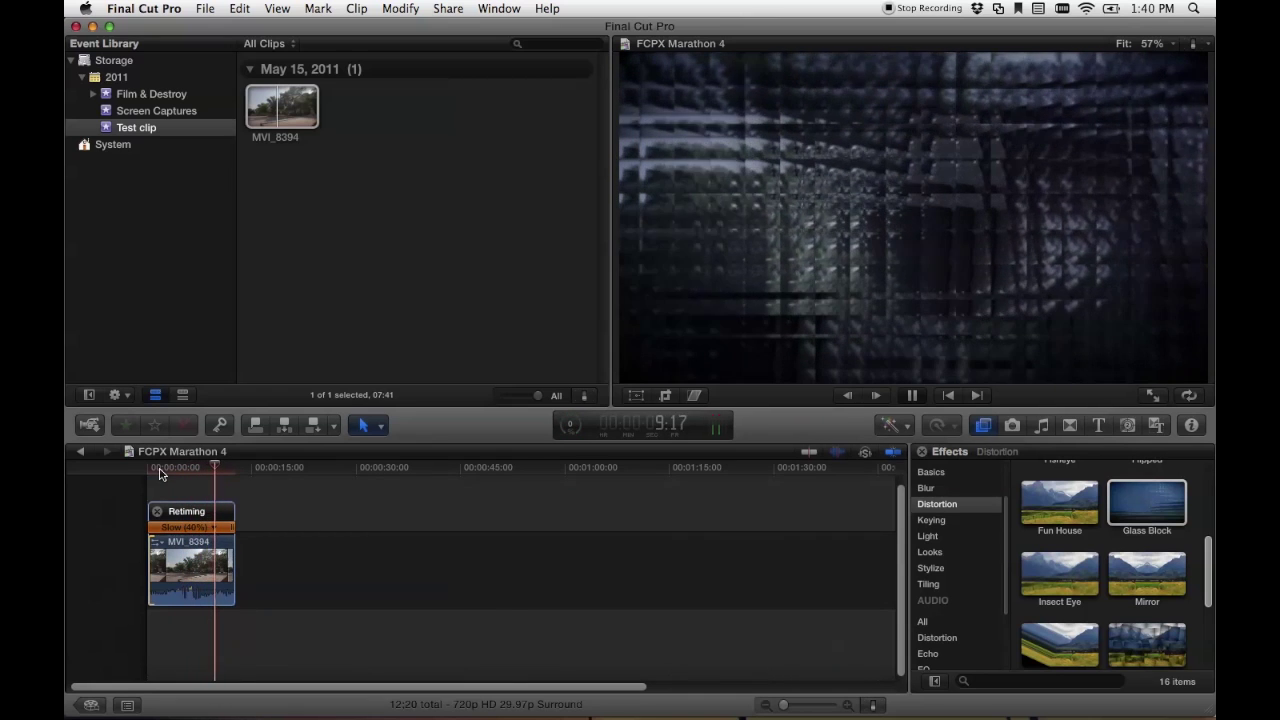
key("space")
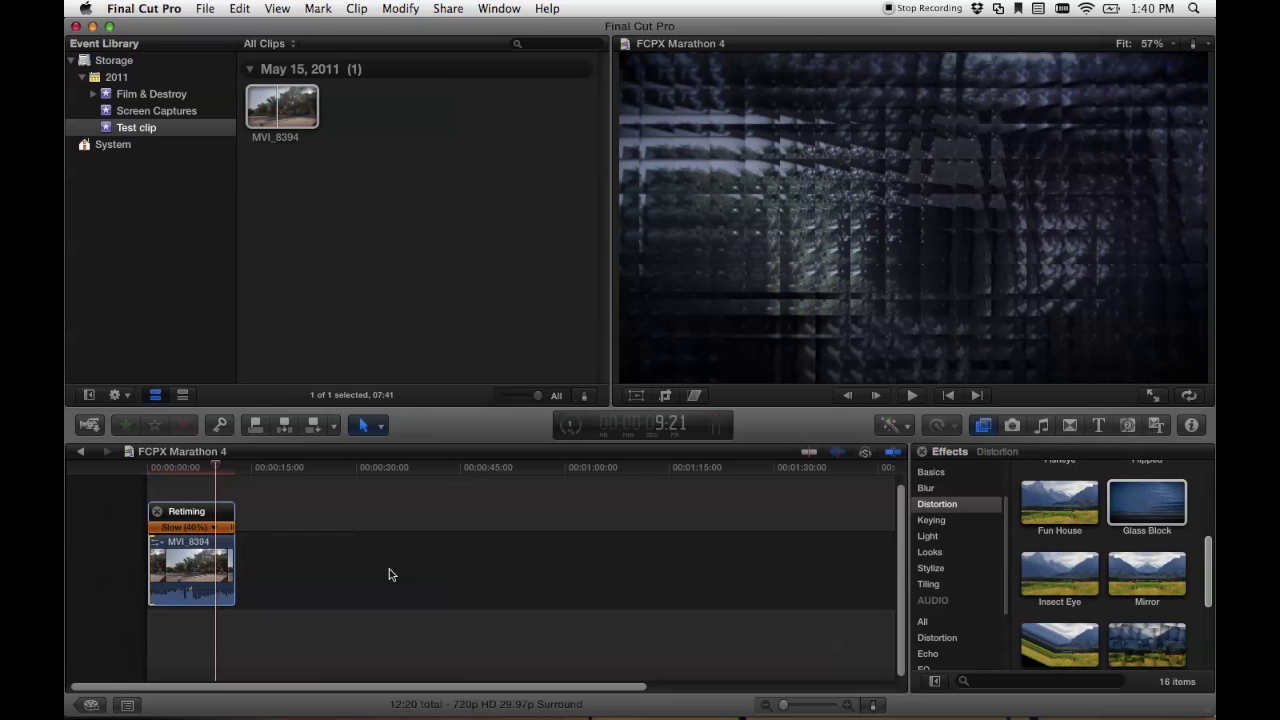
left_click_drag(458, 604, 87, 506)
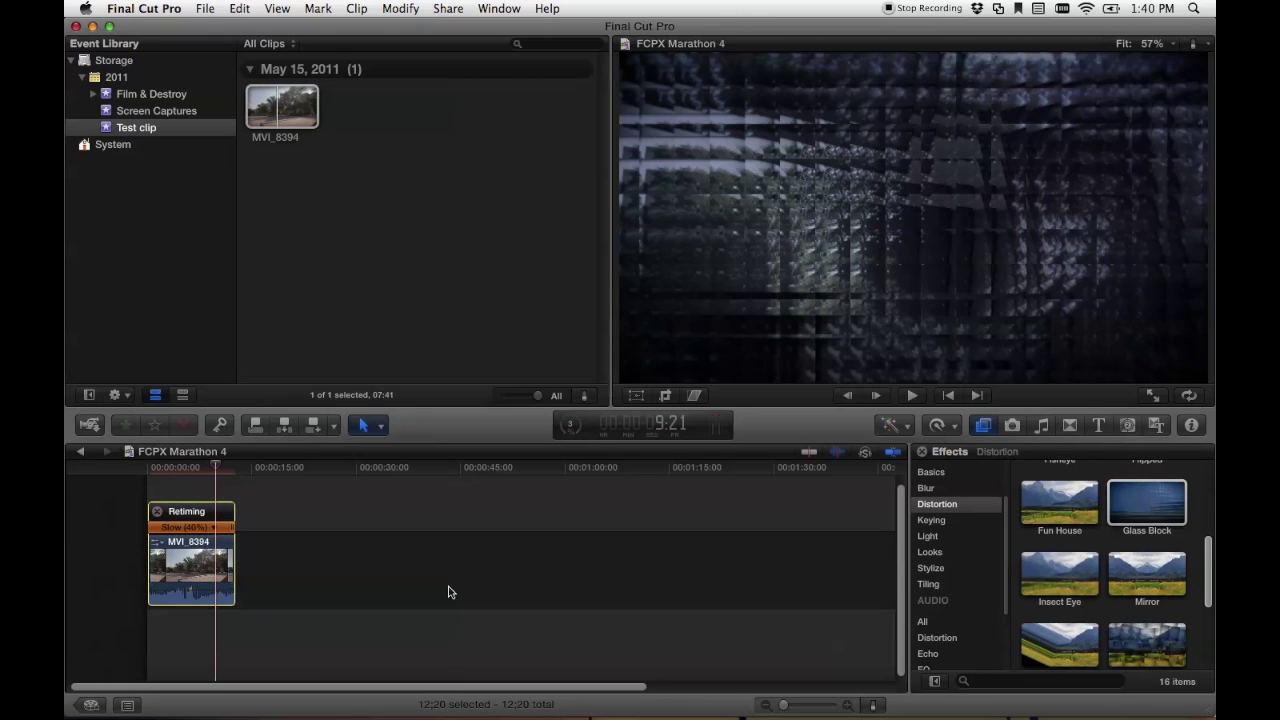